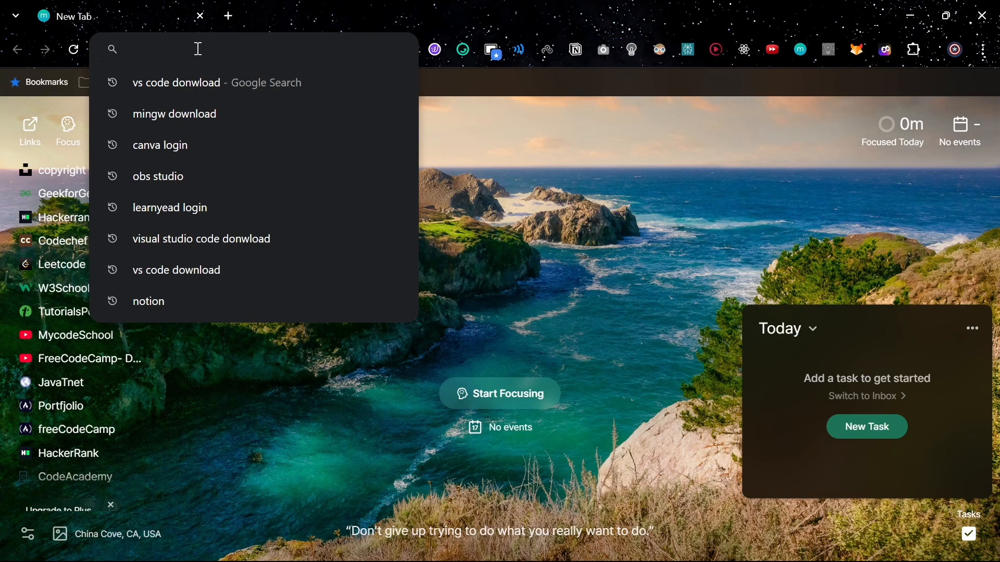
# Search the web for "vs code donwload" and open the Download Visual Studio Code result
pyautogui.write('vs code donwload')
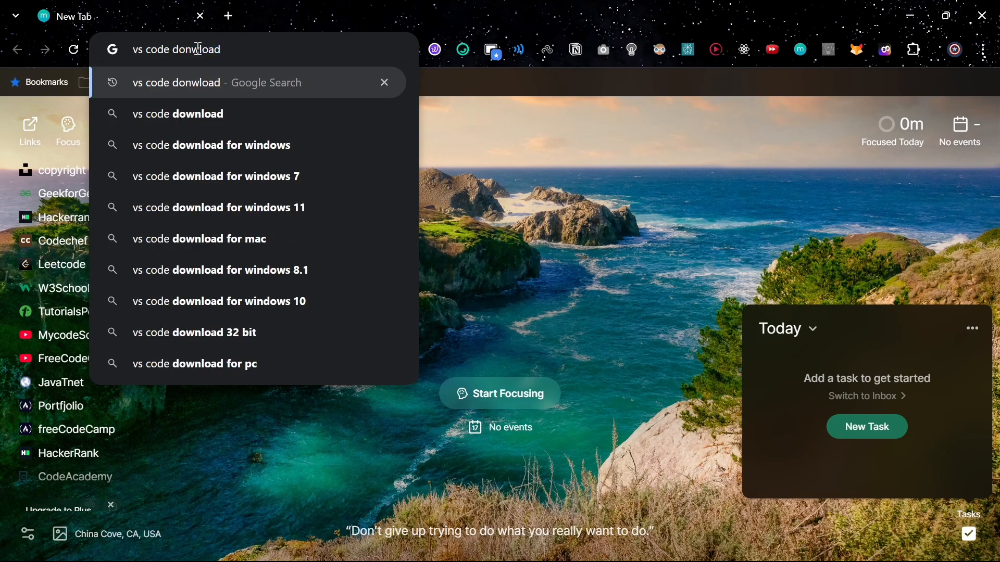
pyautogui.press('Return')
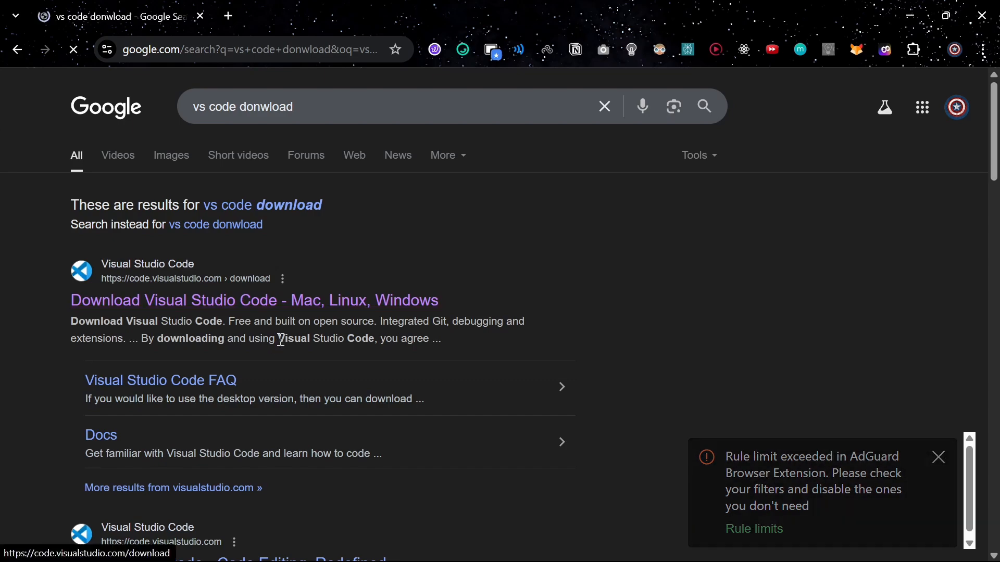
pyautogui.scroll(-3, 281, 340)
pyautogui.scroll(3, 279, 339)
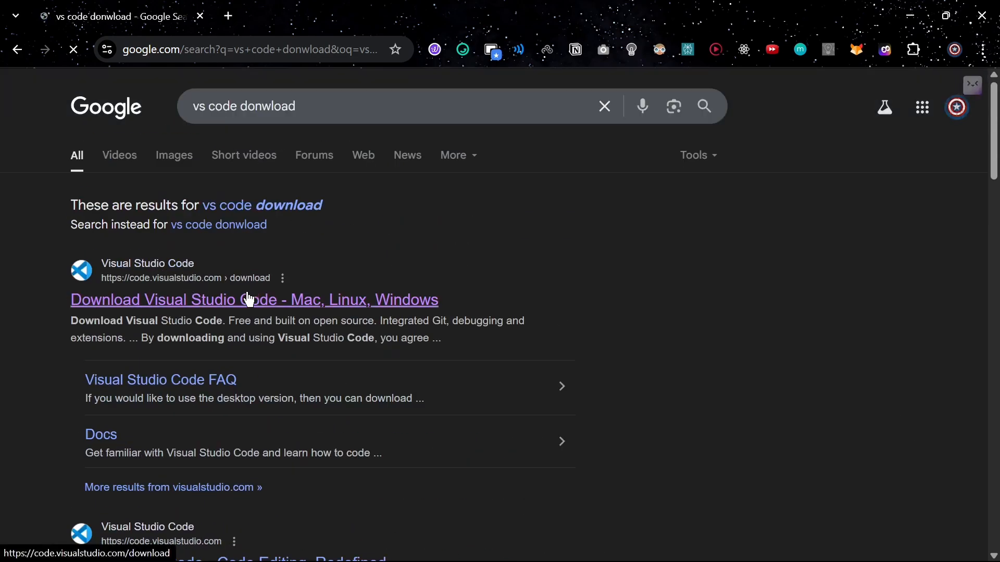
pyautogui.click(223, 307)
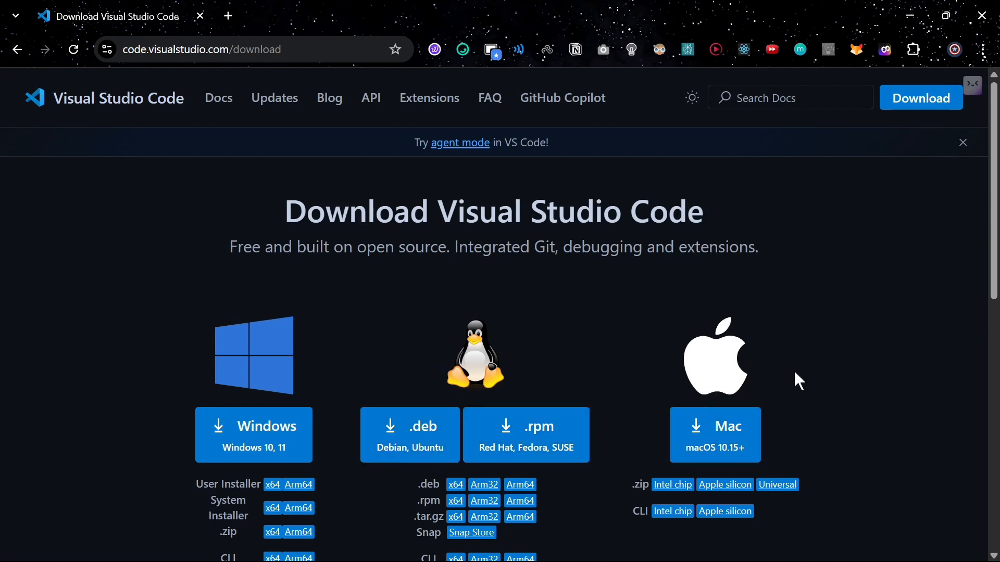
# Download the Visual Studio Code installer for Windows 10, 11 and dismiss the agent mode banner
pyautogui.scroll(-4, 297, 409)
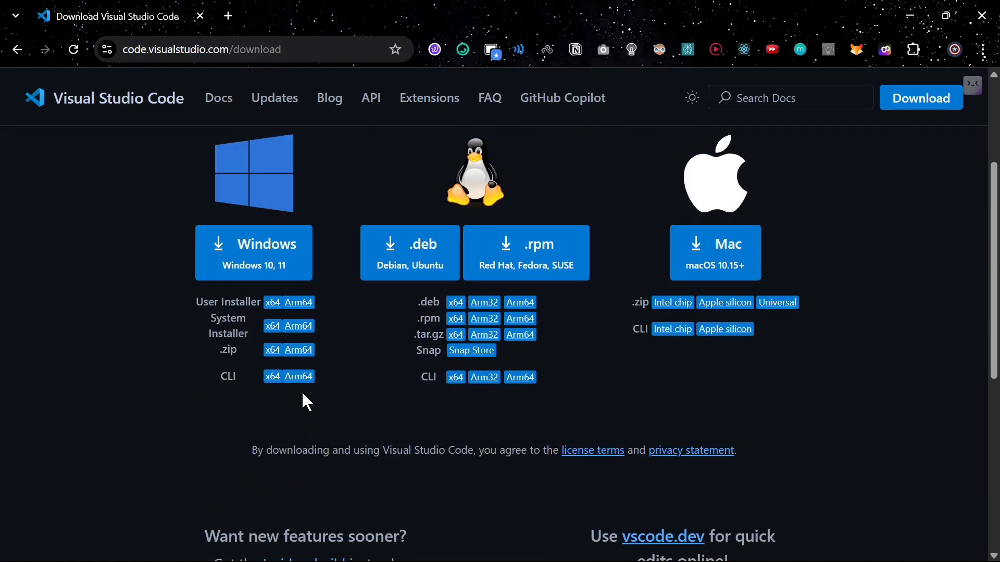
pyautogui.scroll(4, 302, 392)
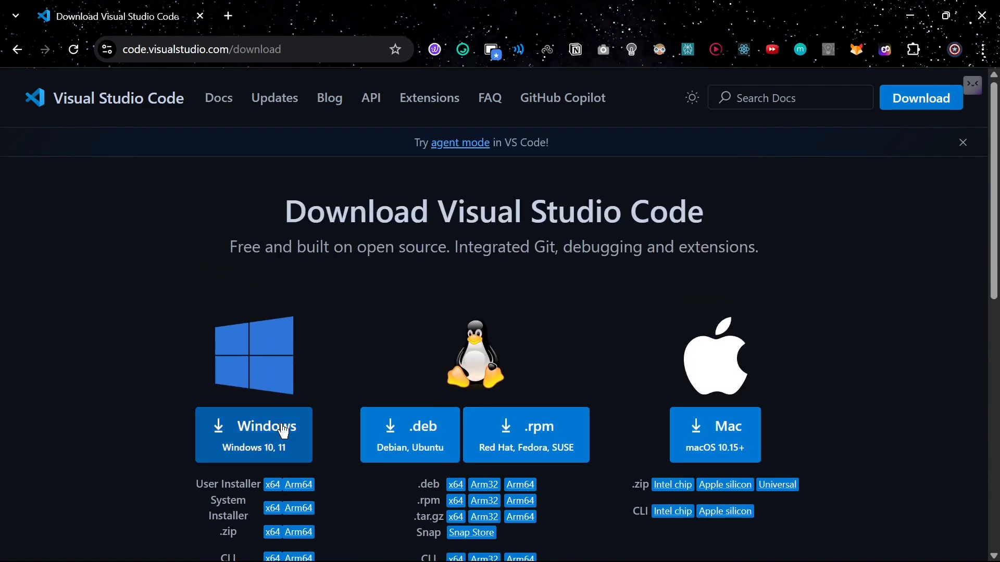
pyautogui.click(233, 432)
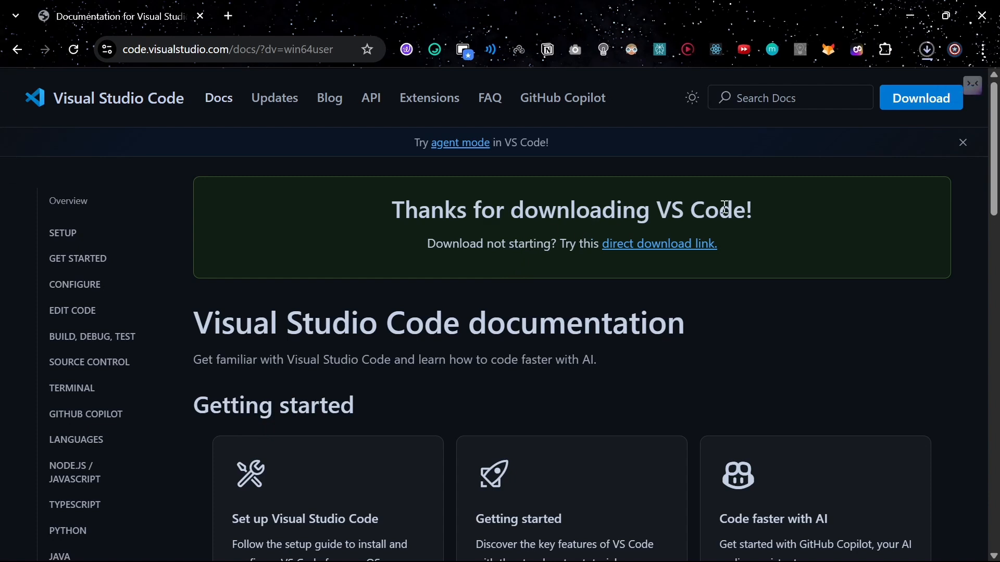
pyautogui.click(963, 142)
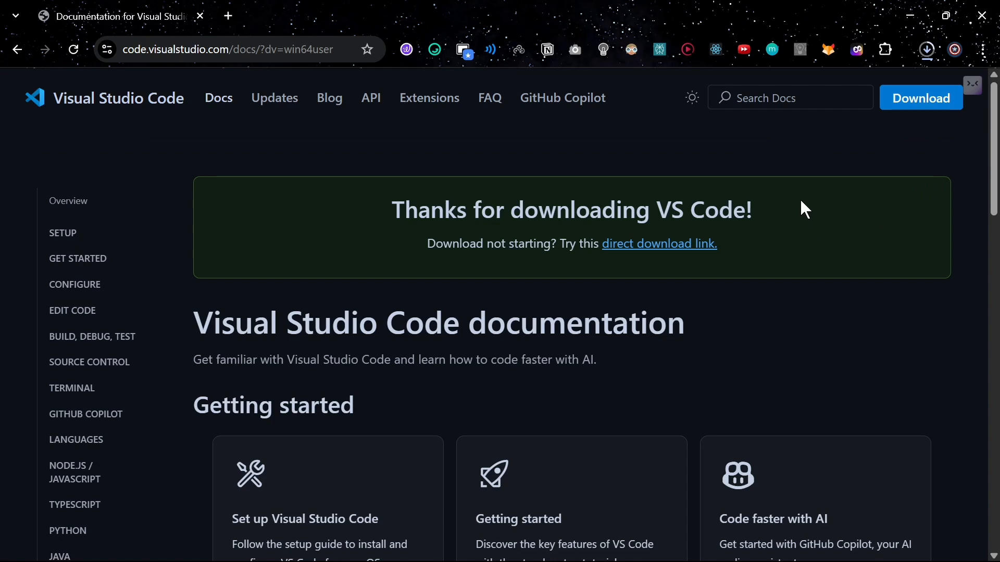
# Check the download's progress and run the finished VSCodeUserSetup-x64-1.101.0 (1).exe installer
pyautogui.click(925, 50)
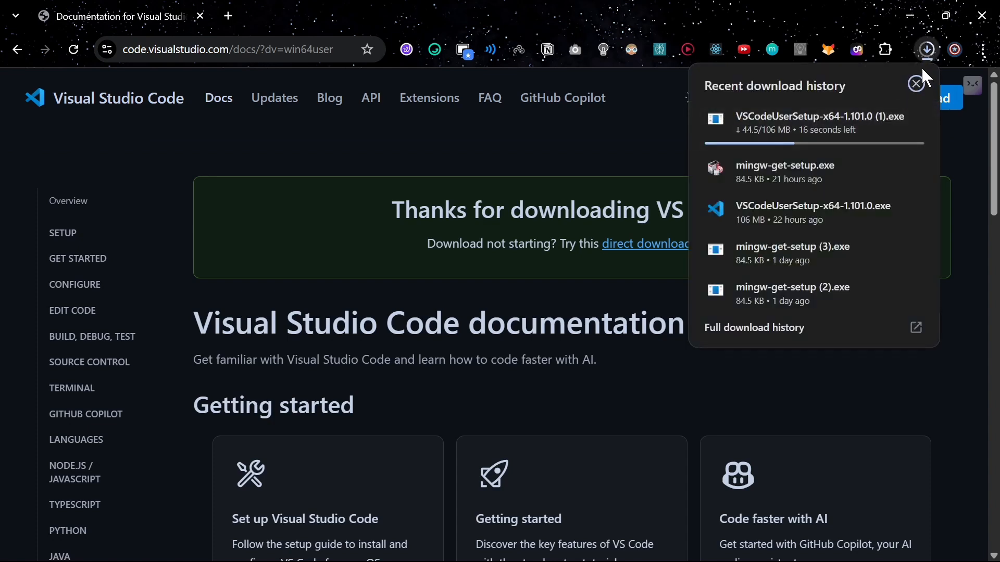
pyautogui.click(925, 49)
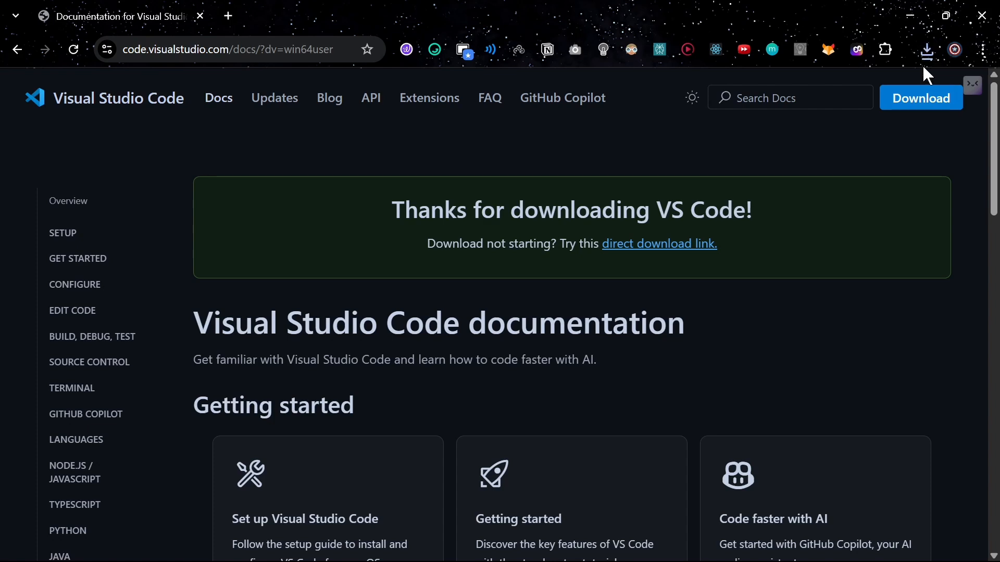
pyautogui.click(928, 54)
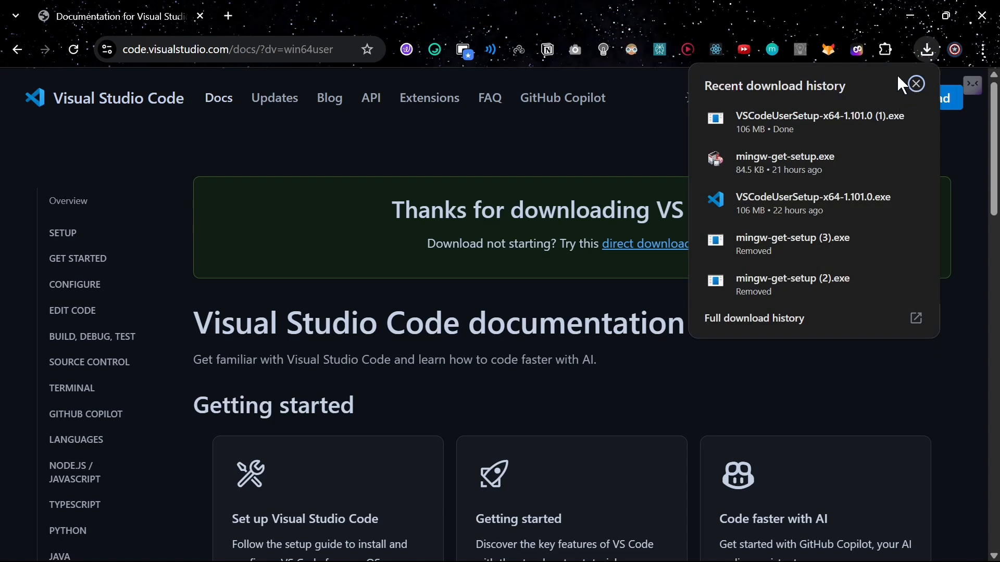
pyautogui.click(787, 130)
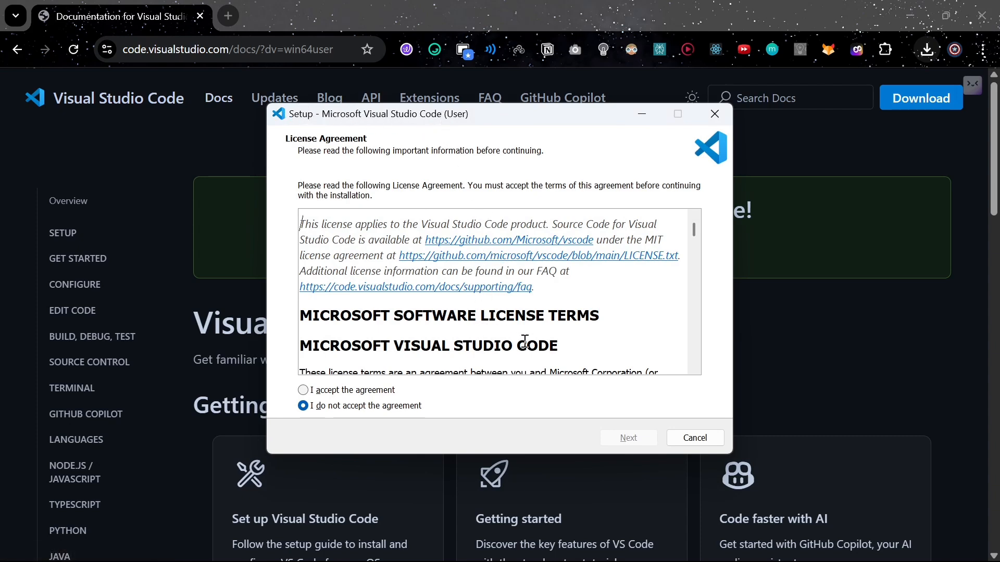
# Read through the license terms, accept the agreement and continue to the destination page of the setup
pyautogui.scroll(-5, 525, 339)
pyautogui.scroll(-15, 525, 339)
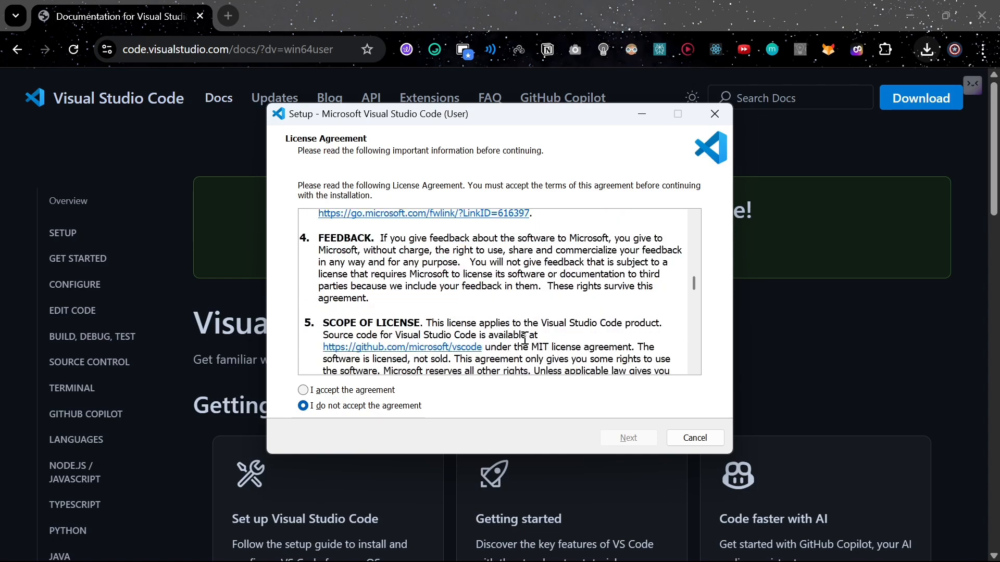
pyautogui.scroll(-12, 525, 338)
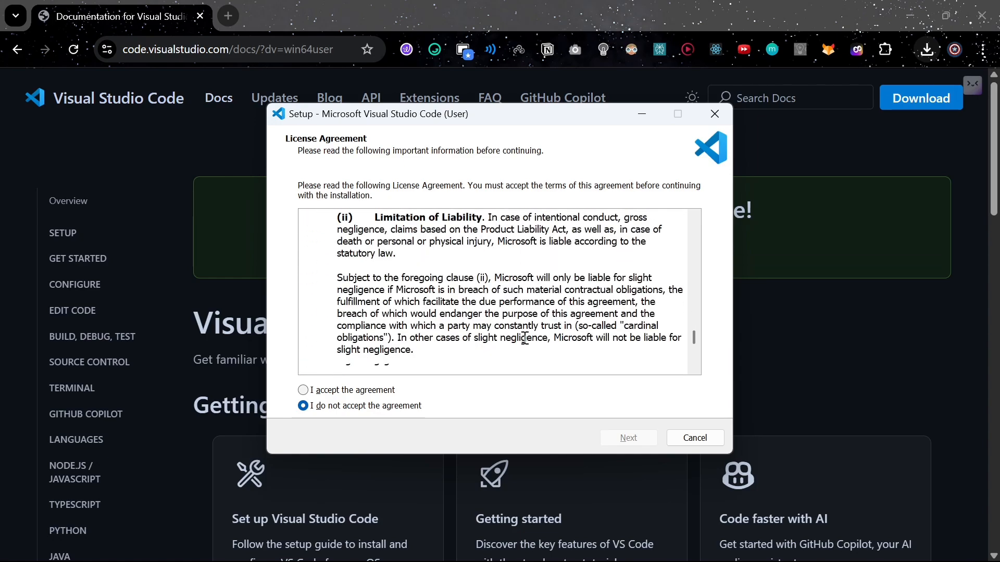
pyautogui.click(306, 390)
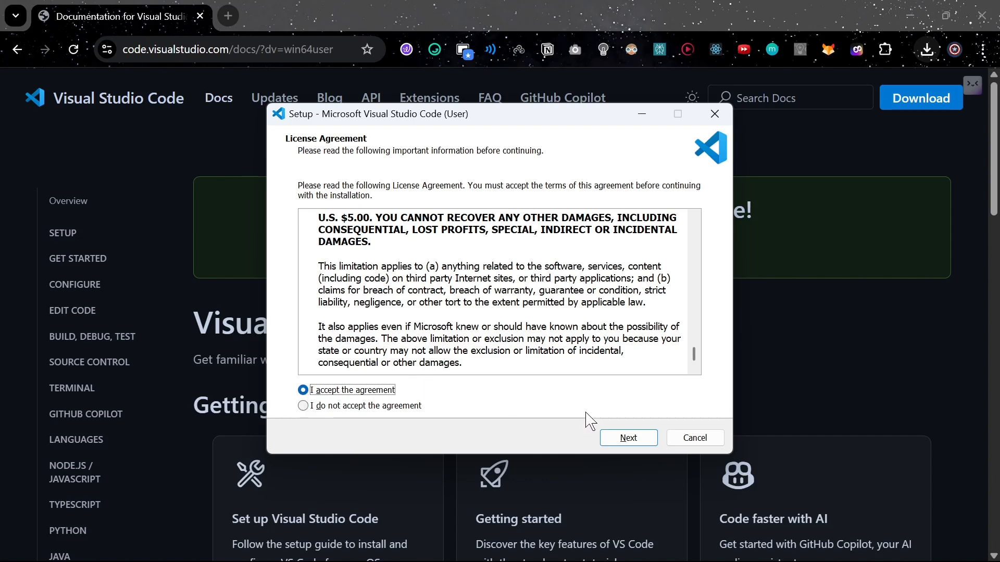
pyautogui.click(623, 442)
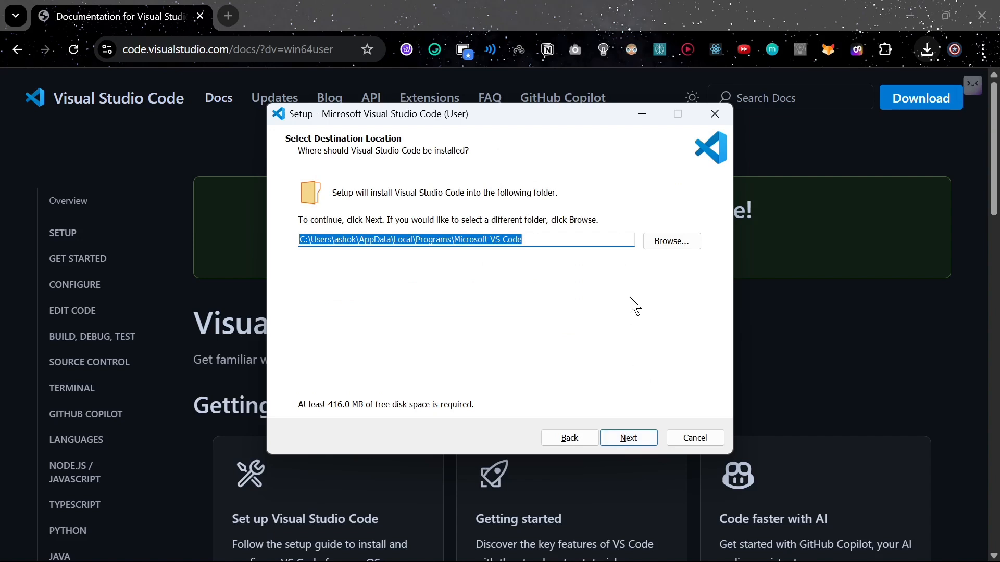
# Keep the default installation folder and Start Menu folder and proceed to the additional tasks
pyautogui.click(574, 241)
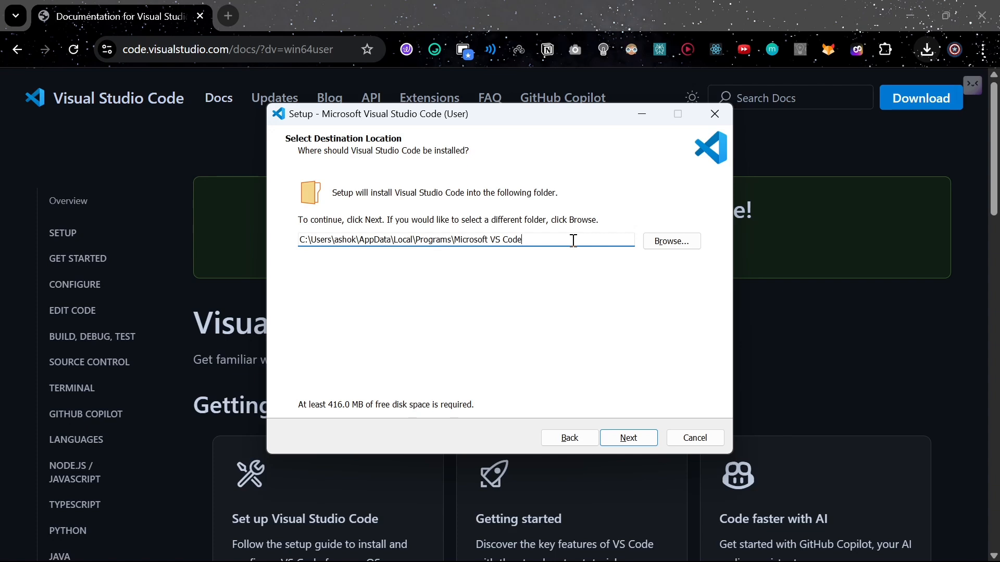
pyautogui.moveTo(567, 241); pyautogui.dragTo(299, 240)
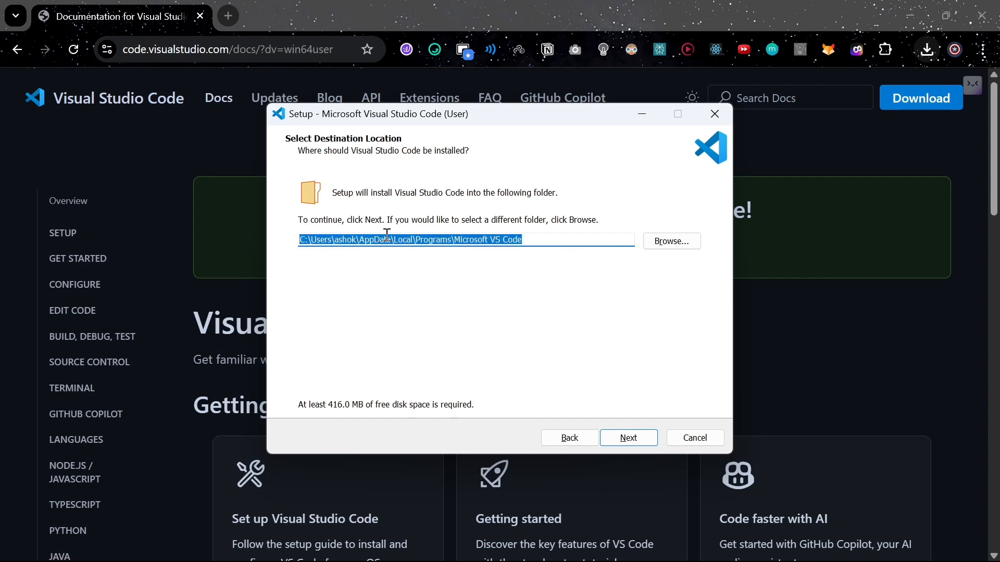
pyautogui.click(530, 240)
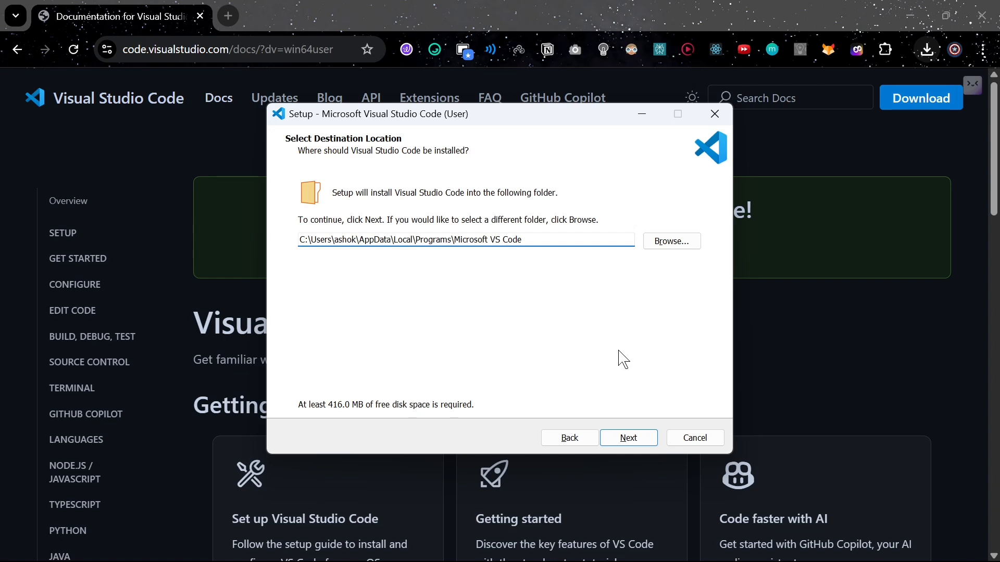
pyautogui.click(632, 444)
pyautogui.click(632, 439)
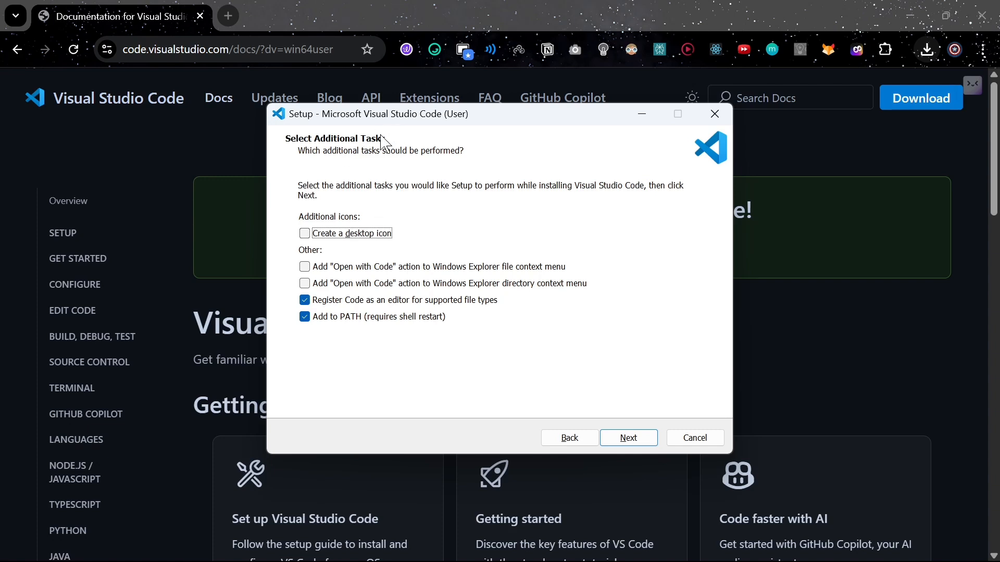
# Install Visual Studio Code with a desktop icon and finish the setup with Launch Visual Studio Code enabled
pyautogui.click(306, 233)
pyautogui.click(625, 443)
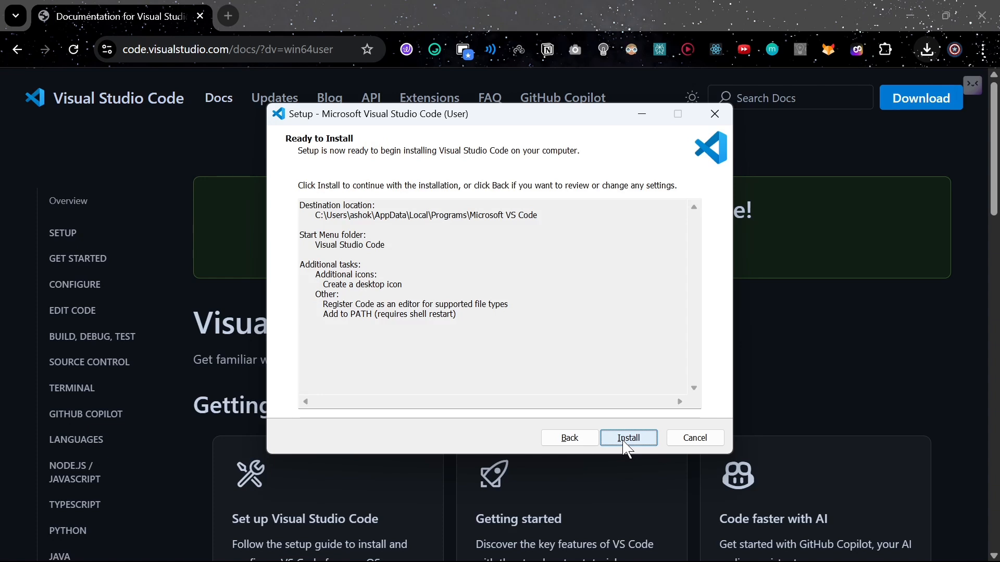
pyautogui.click(625, 443)
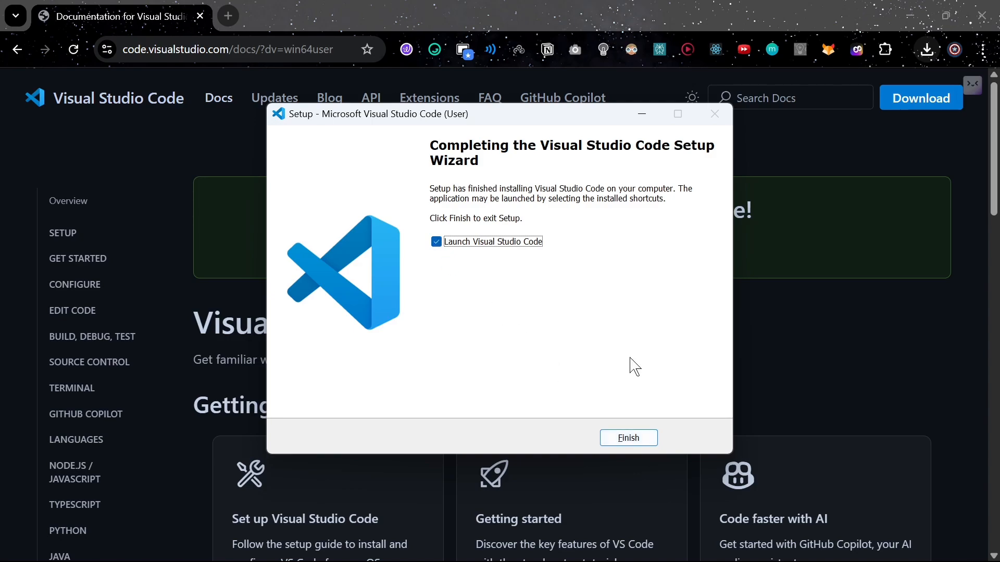
pyautogui.click(628, 438)
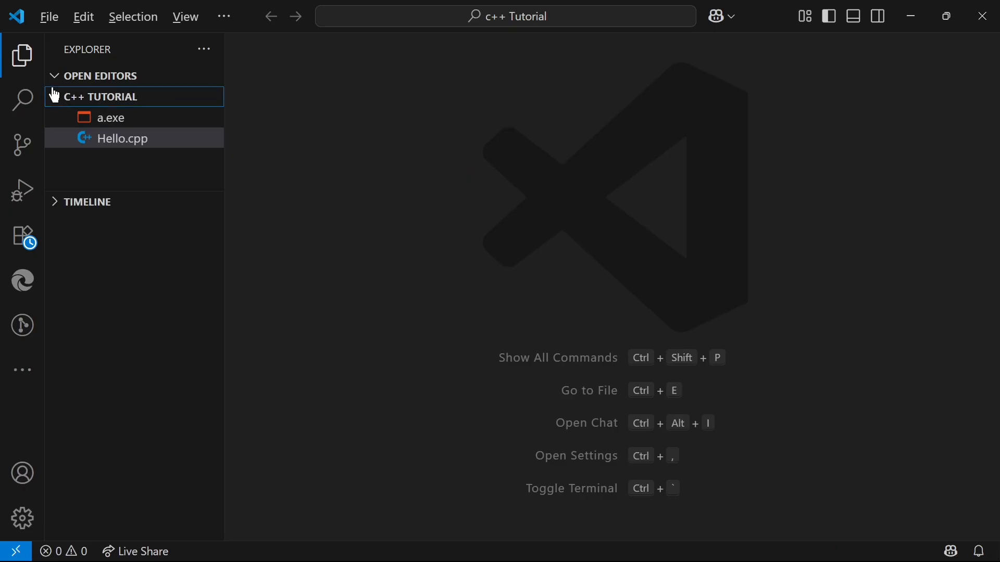
# Collapse the C++ TUTORIAL folder and hide the Explorer
pyautogui.click(54, 96)
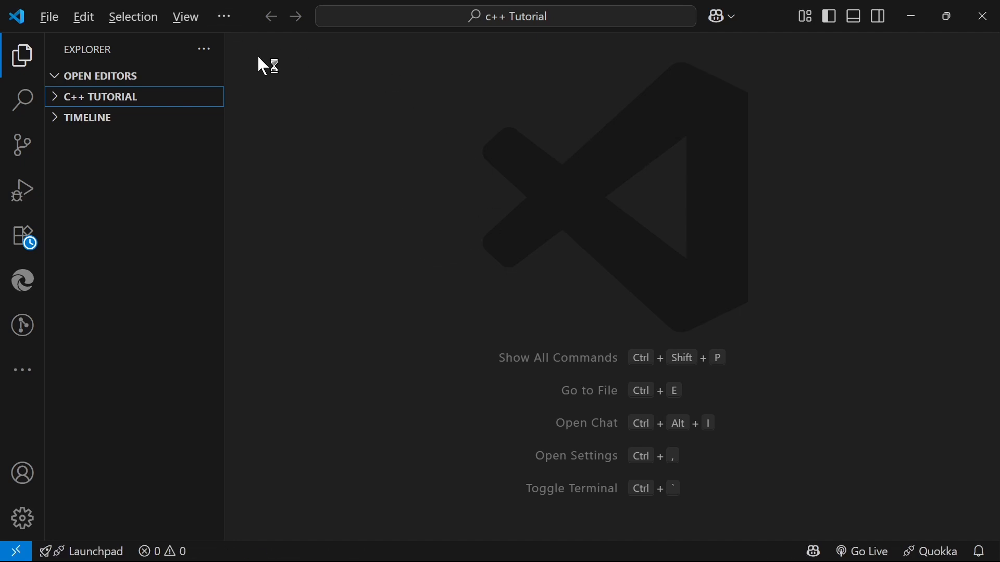
pyautogui.click(22, 55)
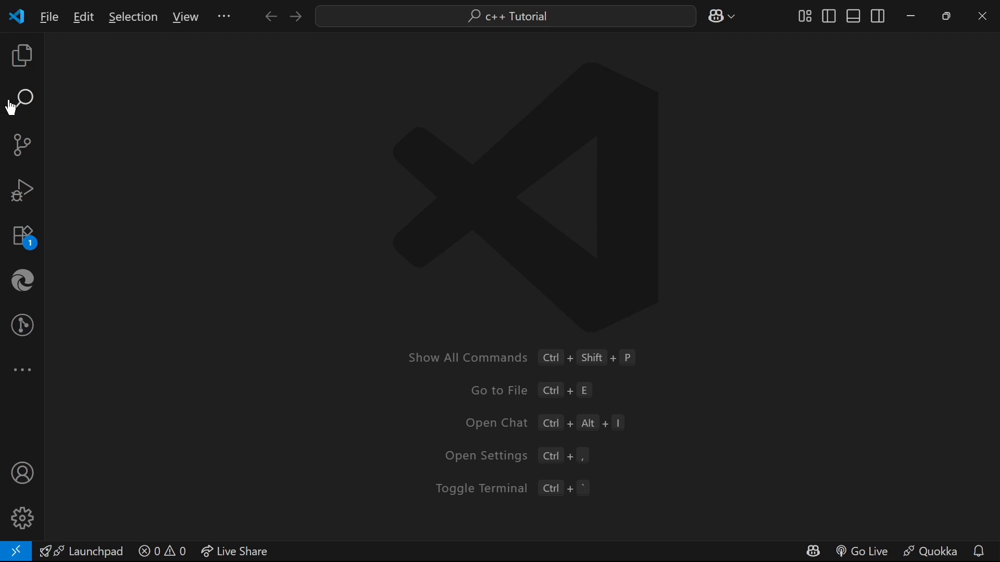
# Search the extensions marketplace for "c/c++", with the side bar widened, and open Microsoft's C/C++ extension
pyautogui.click(21, 241)
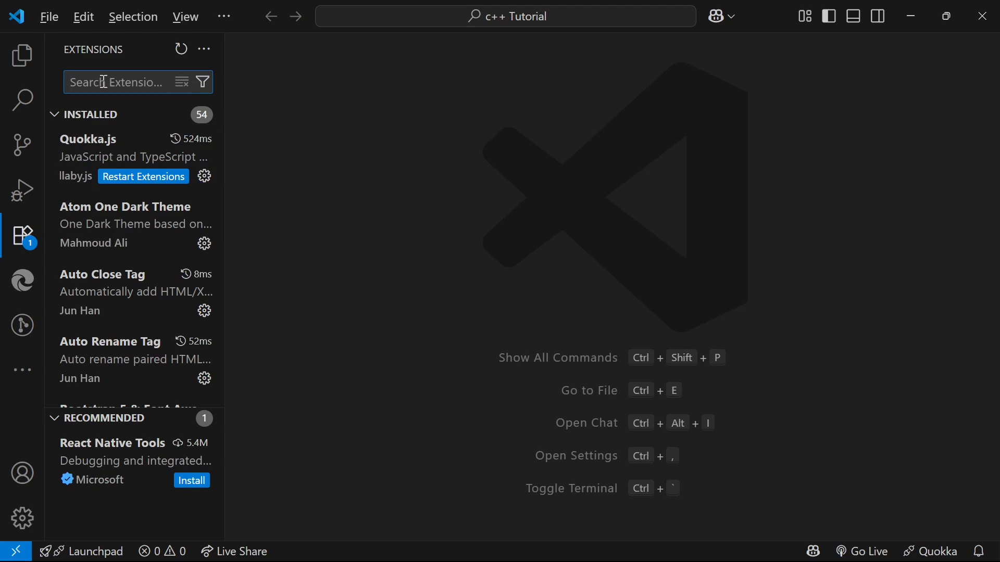
pyautogui.write('c/c++')
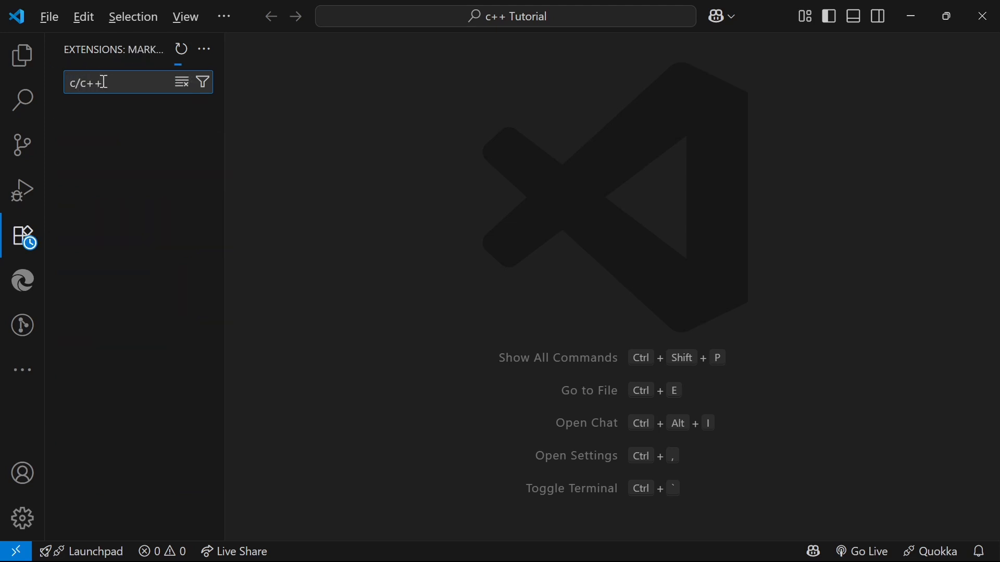
pyautogui.moveTo(223, 264); pyautogui.dragTo(377, 239)
pyautogui.click(233, 157)
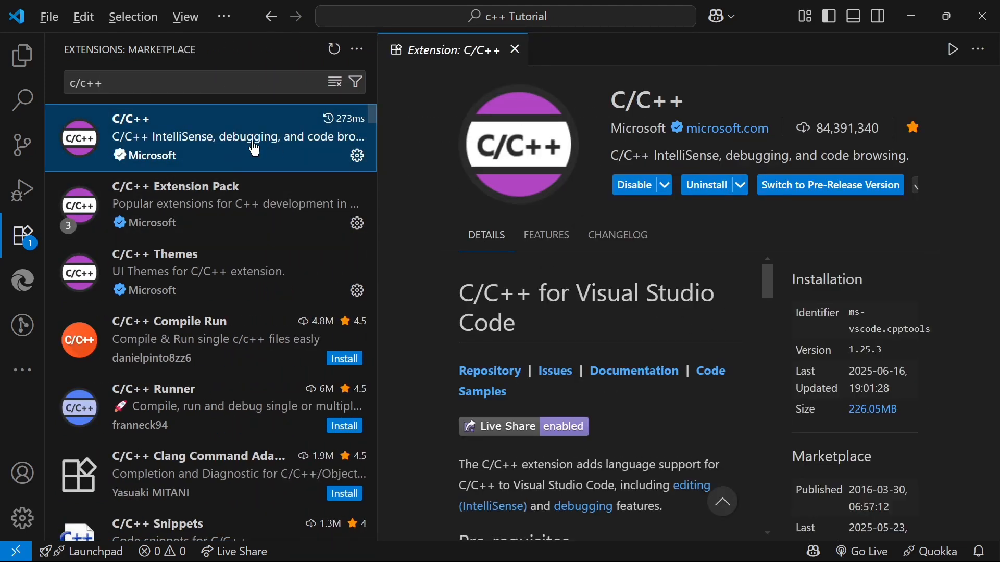
# Uninstall and reinstall Microsoft's C/C++ extension, and close its details page
pyautogui.click(708, 195)
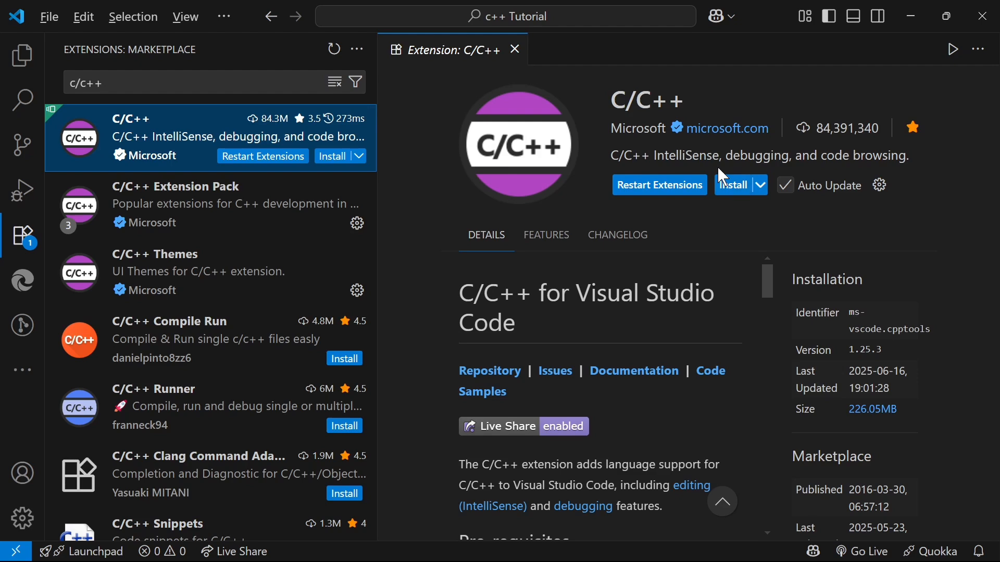
pyautogui.click(732, 194)
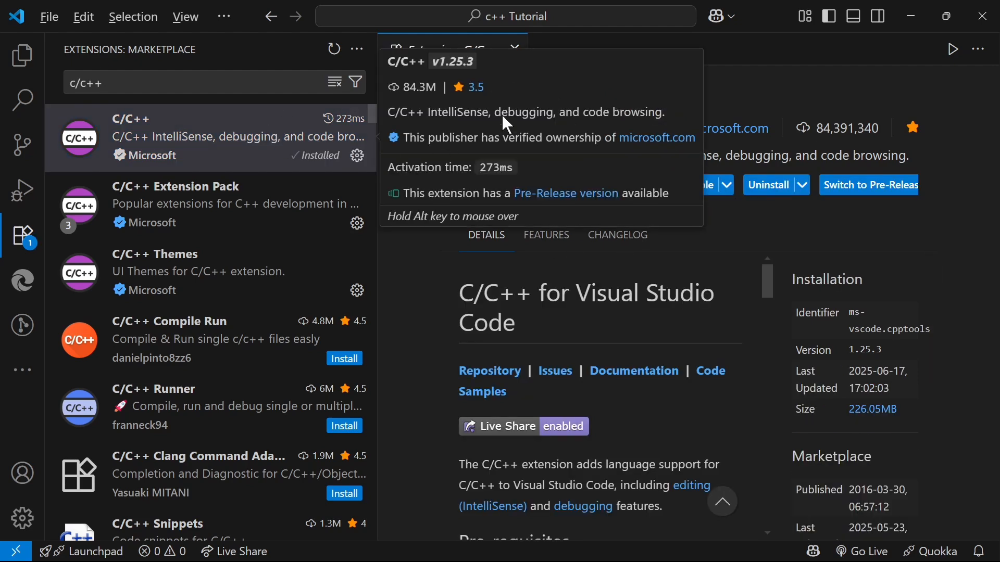
pyautogui.click(516, 50)
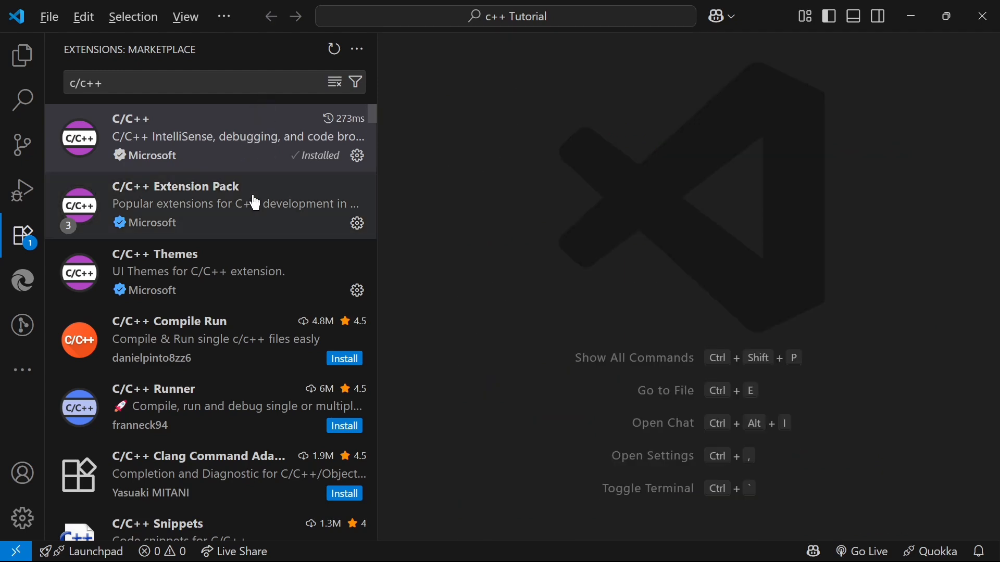
# Review the installed C/C++ extension's details page and close it
pyautogui.click(237, 168)
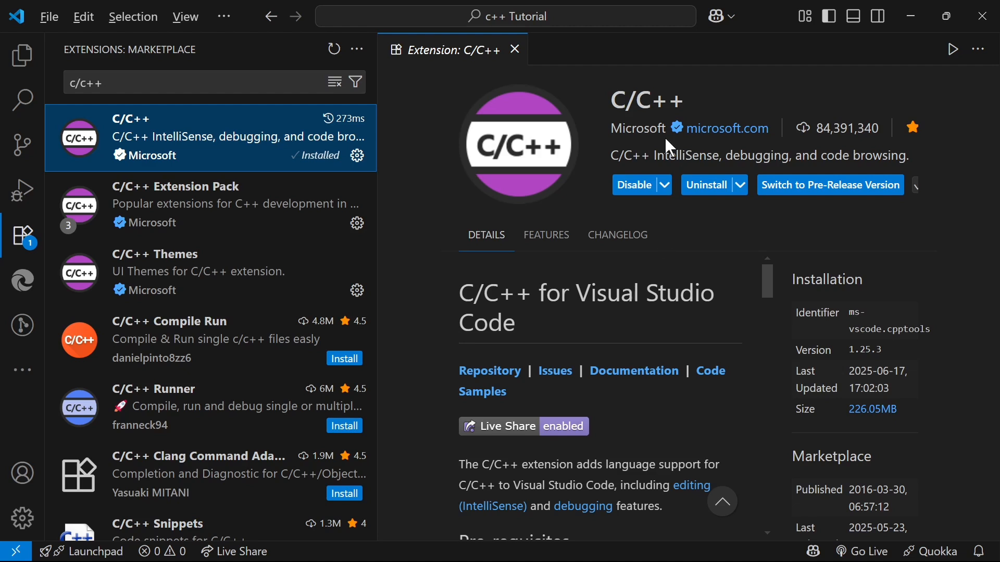
pyautogui.click(517, 49)
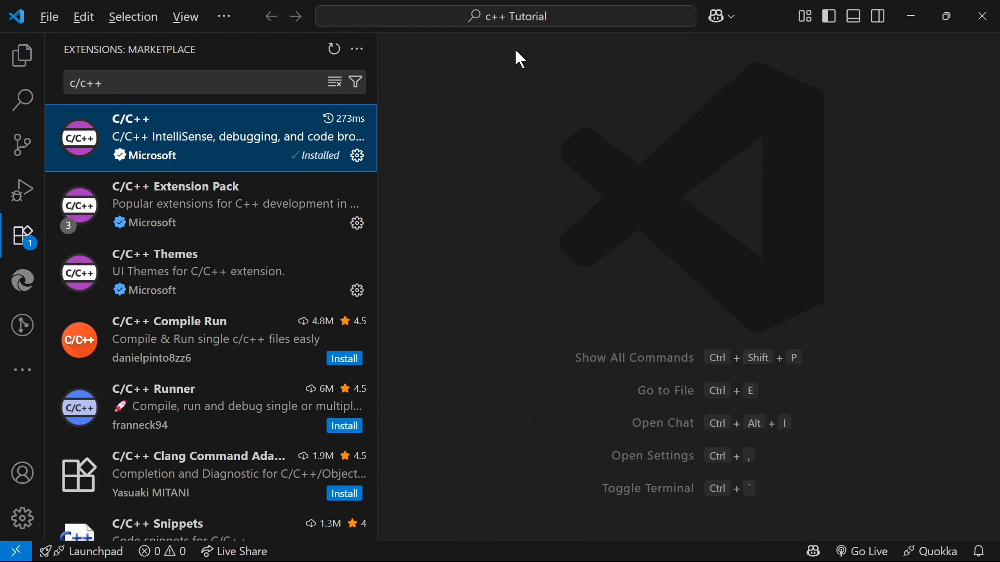
# Replace the extensions marketplace search with "code runner"
pyautogui.click(230, 84)
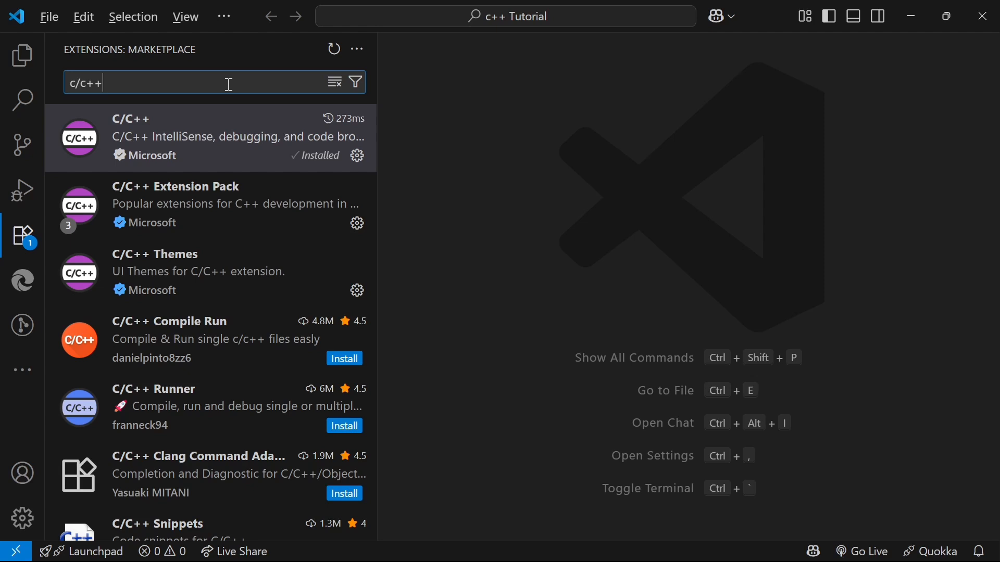
pyautogui.press('BackSpace')
pyautogui.press('BackSpace')
pyautogui.press('BackSpace')
pyautogui.press('BackSpace')
pyautogui.write('ode runner')
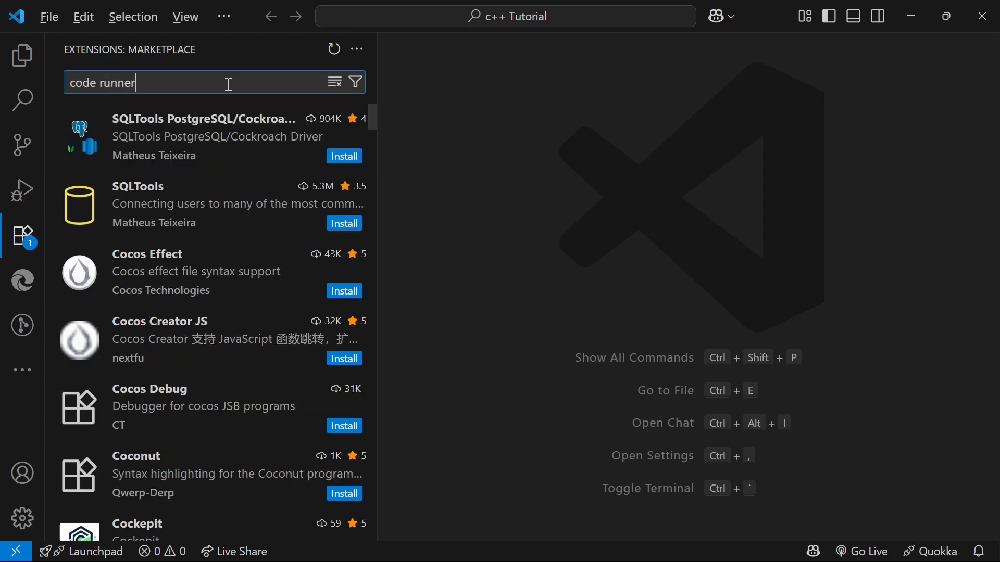
# Install the Code Runner extension, then close its details page and the extensions marketplace
pyautogui.moveTo(225, 159)
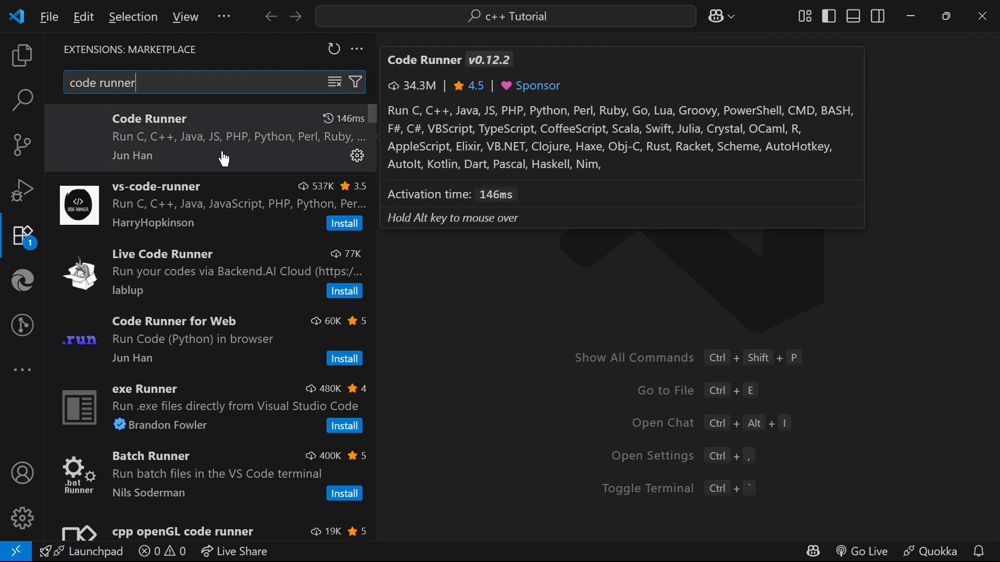
pyautogui.click(216, 141)
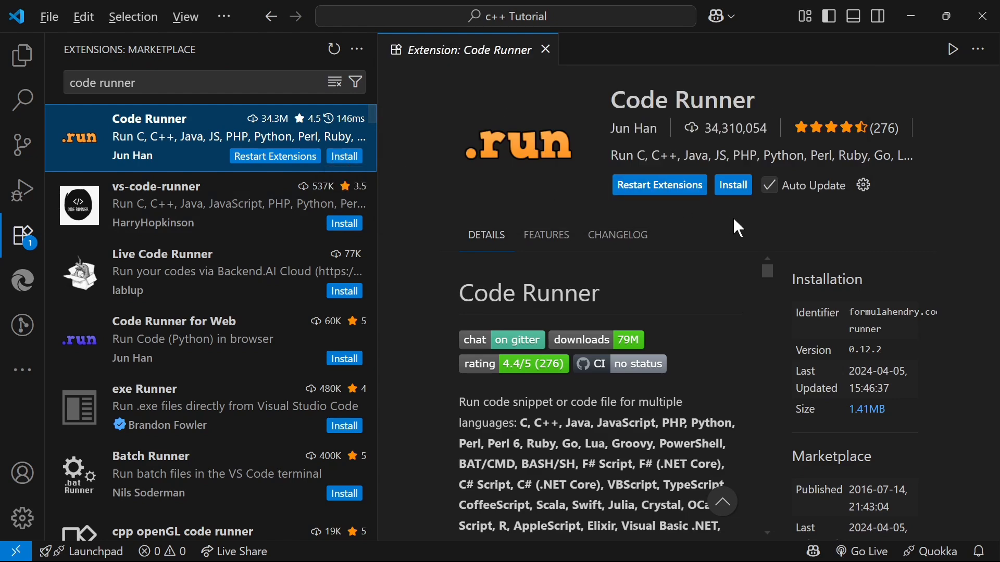
pyautogui.click(733, 186)
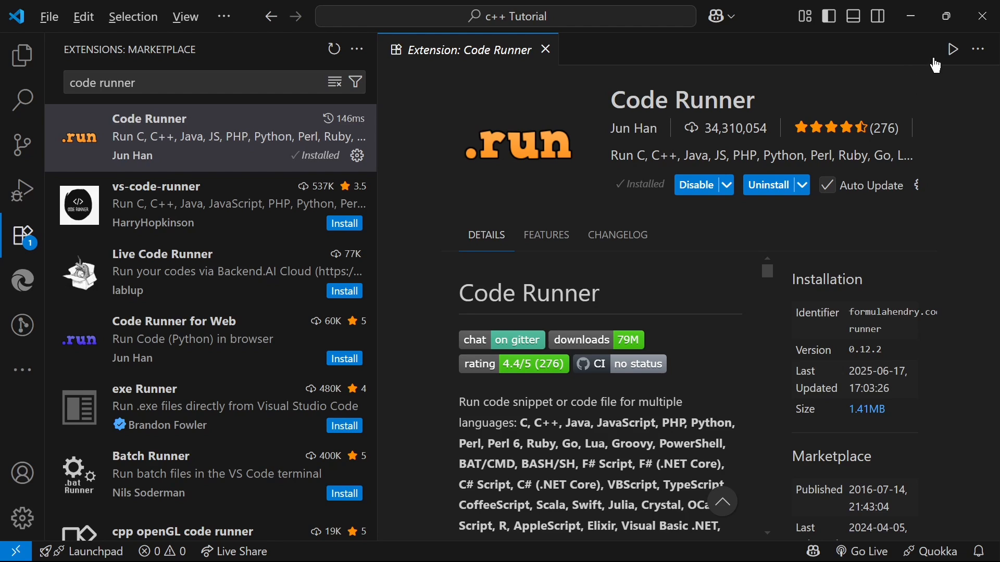
pyautogui.click(546, 49)
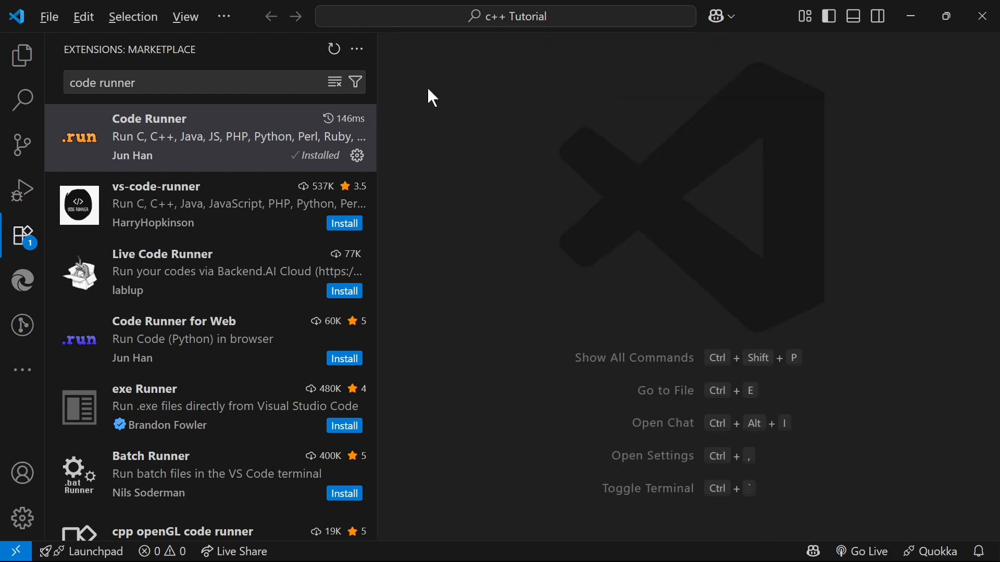
pyautogui.click(19, 239)
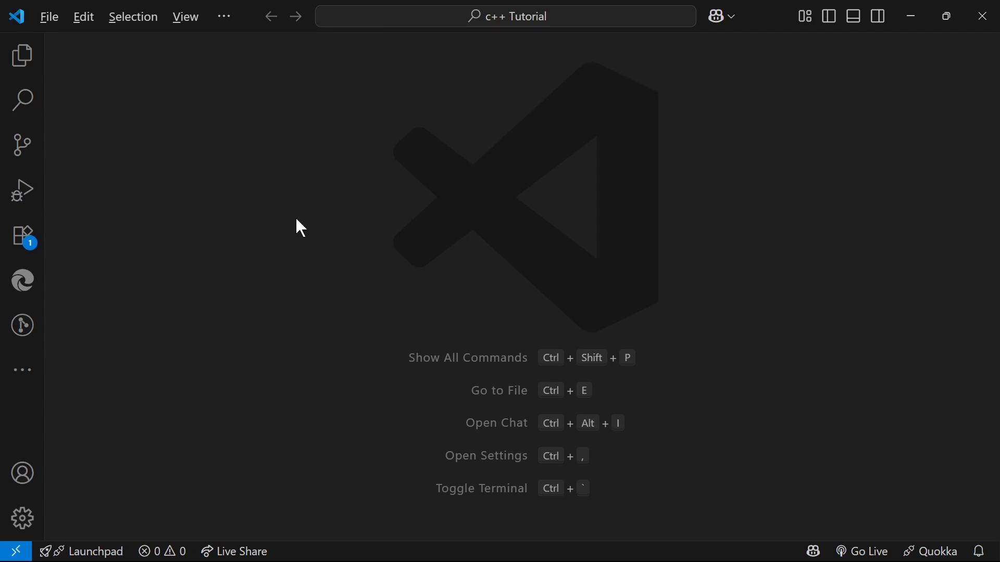
# Show the file Explorer in the side bar
pyautogui.click(20, 58)
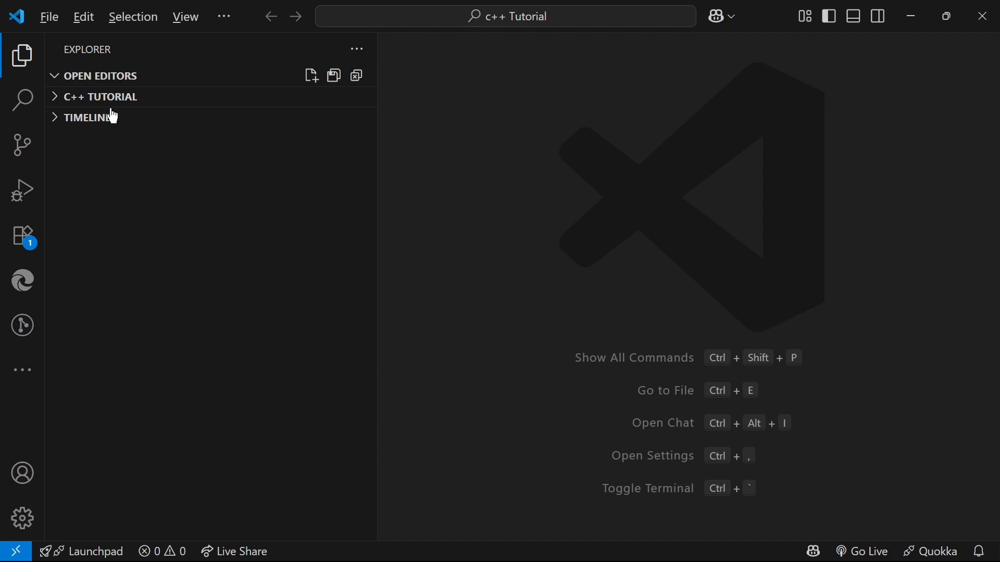
pyautogui.click(26, 60)
pyautogui.click(8, 62)
pyautogui.click(25, 64)
pyautogui.click(17, 60)
pyautogui.click(49, 17)
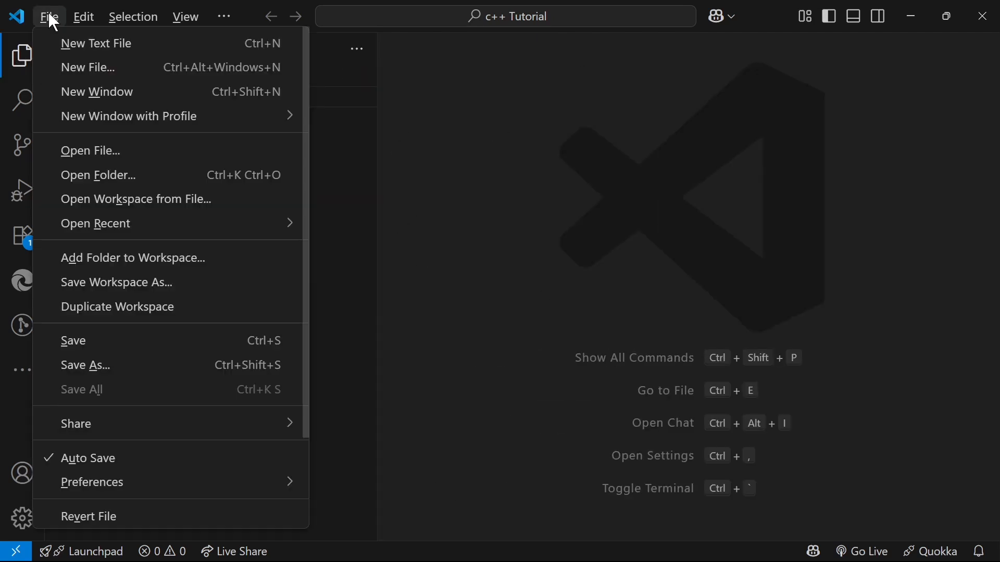
pyautogui.click(10, 68)
pyautogui.click(22, 67)
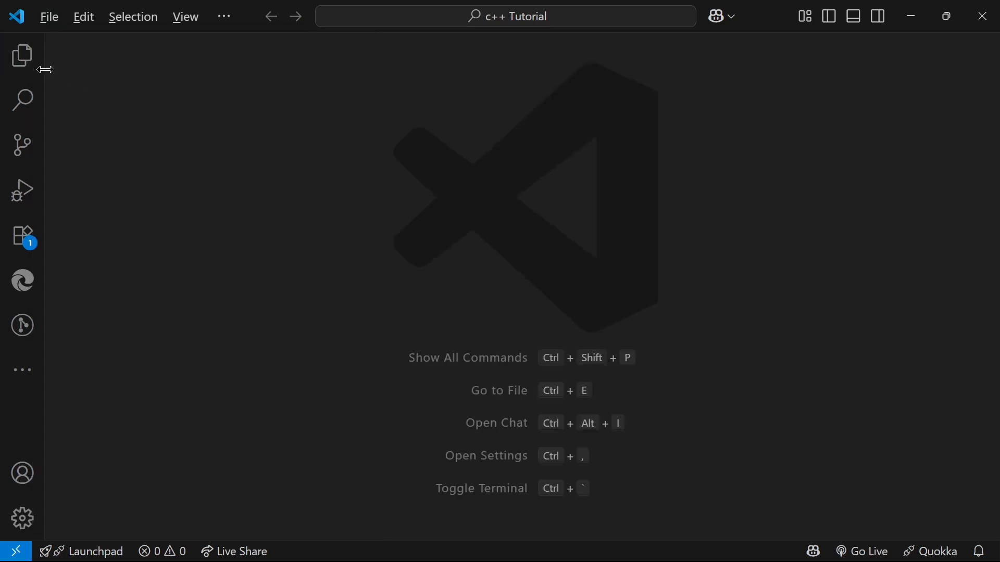
pyautogui.click(22, 62)
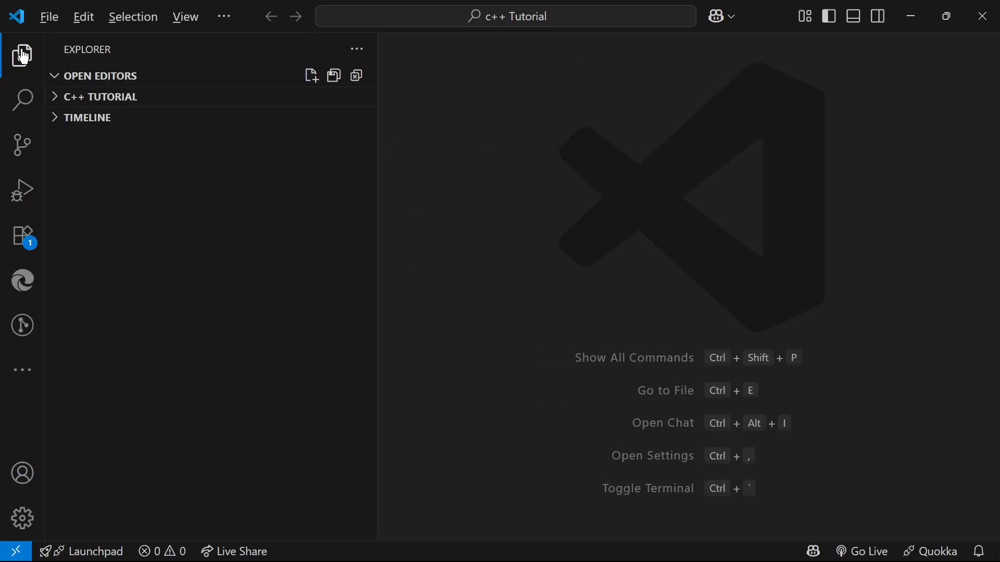
# Open the "c++ Tutorial" folder from the Desktop as the working folder
pyautogui.click(46, 21)
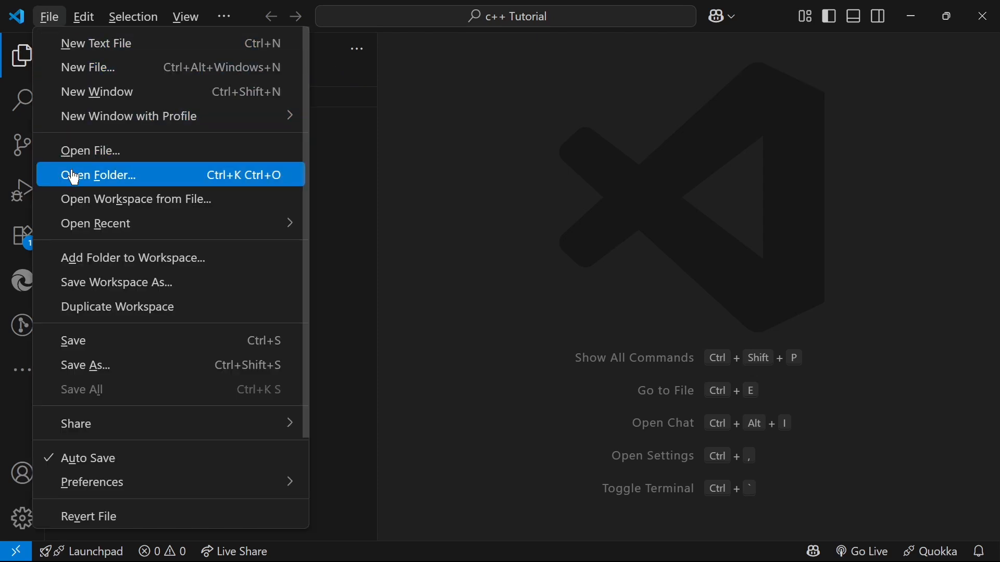
pyautogui.click(105, 185)
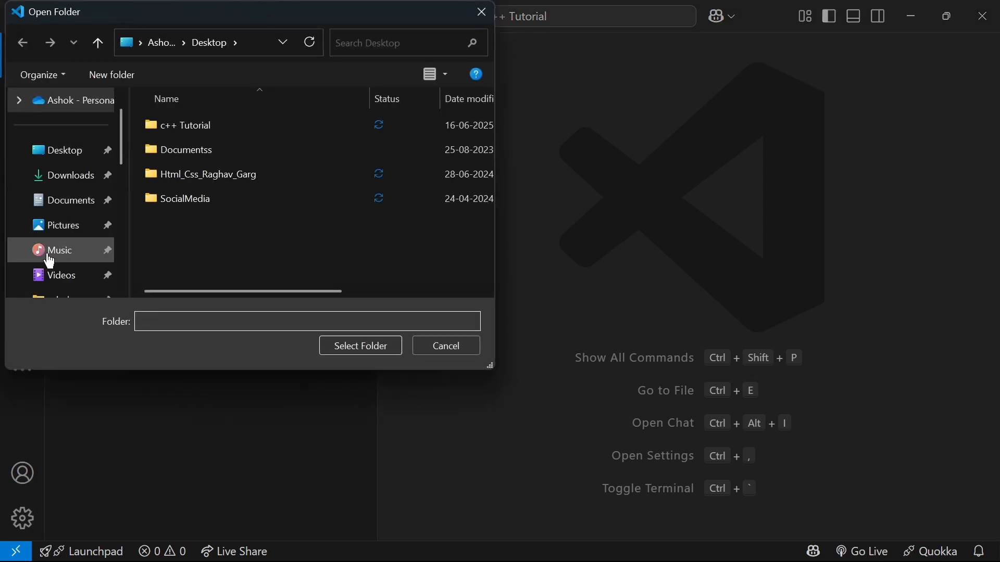
pyautogui.click(64, 152)
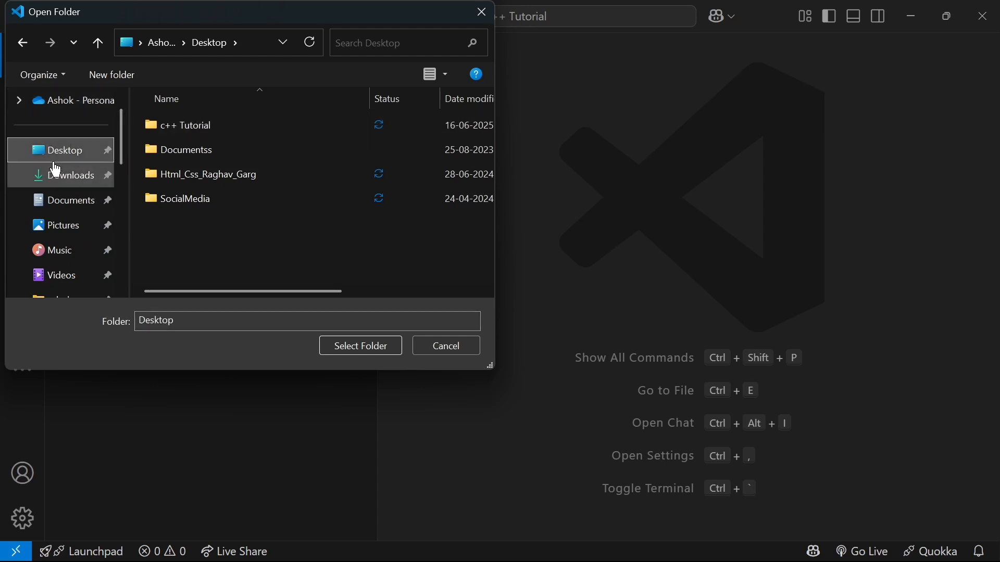
pyautogui.click(206, 126)
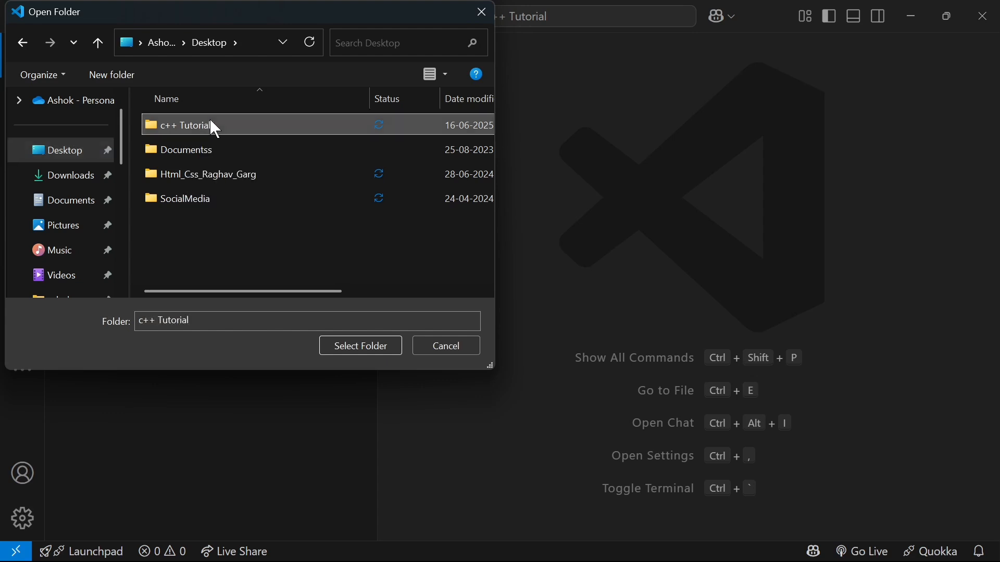
pyautogui.click(361, 350)
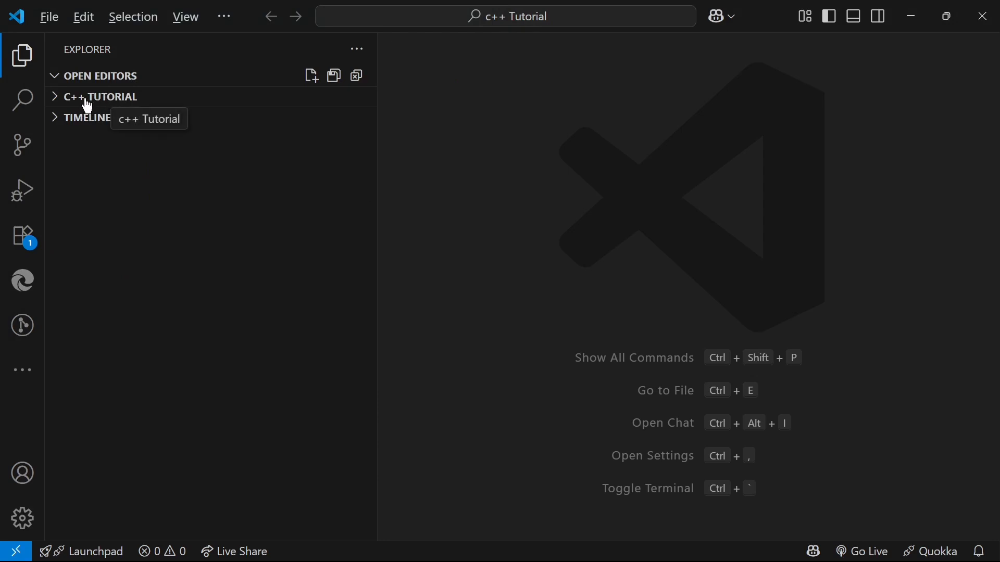
# Create a file named first.cpp in the expanded c++ Tutorial folder and narrow the side bar
pyautogui.click(56, 99)
pyautogui.click(56, 99)
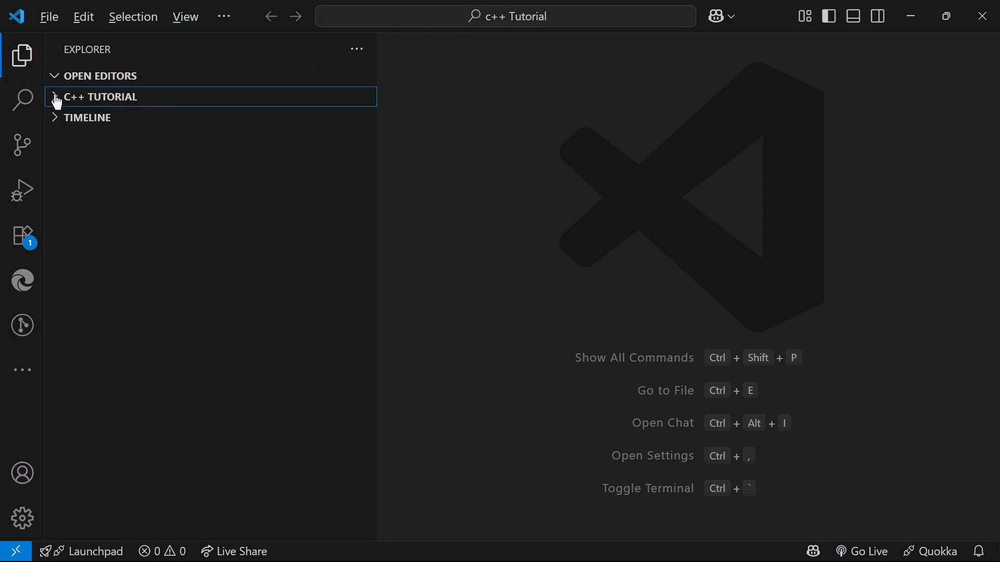
pyautogui.click(57, 99)
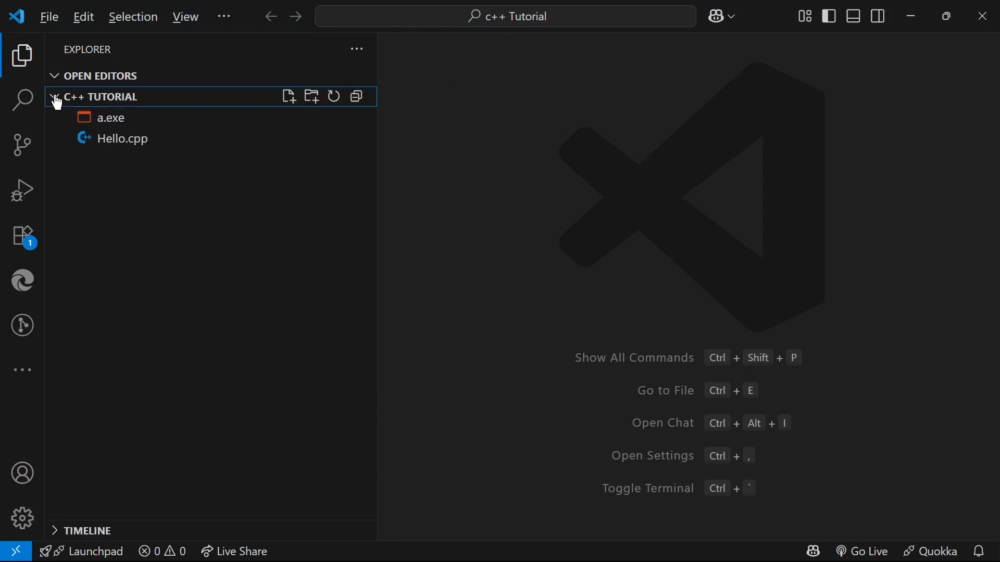
pyautogui.click(290, 99)
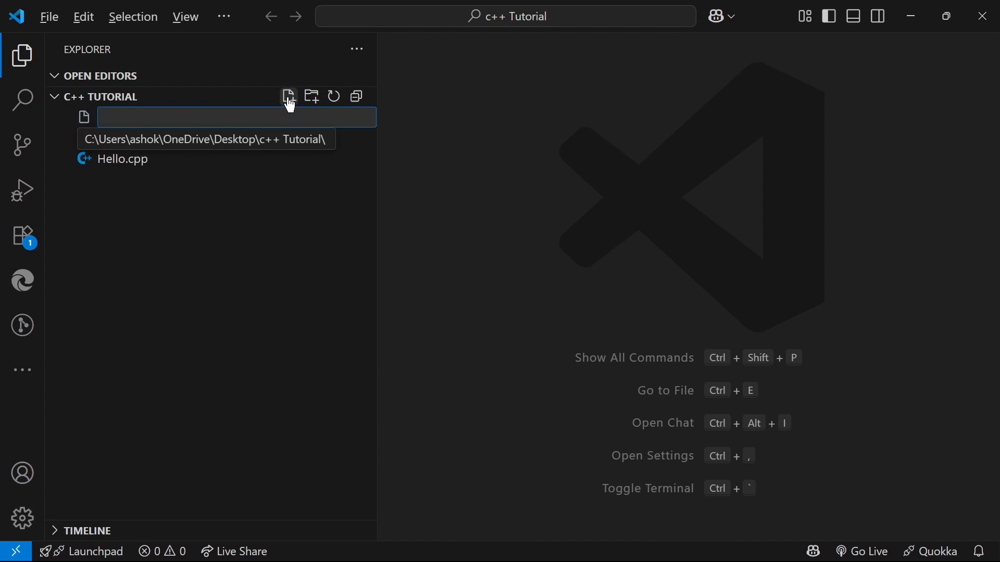
pyautogui.write('first.cpp')
pyautogui.press('Return')
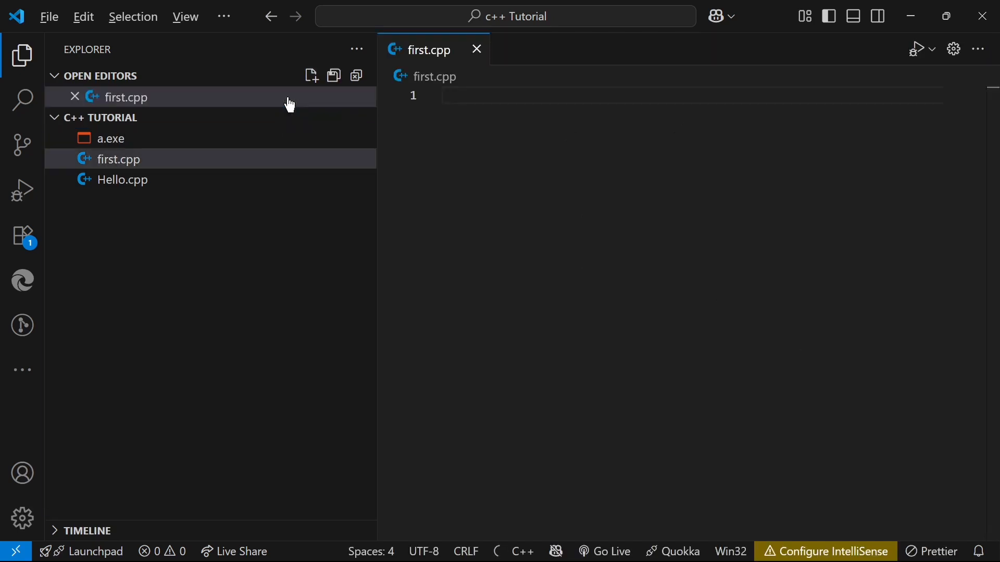
pyautogui.moveTo(376, 212); pyautogui.dragTo(202, 206)
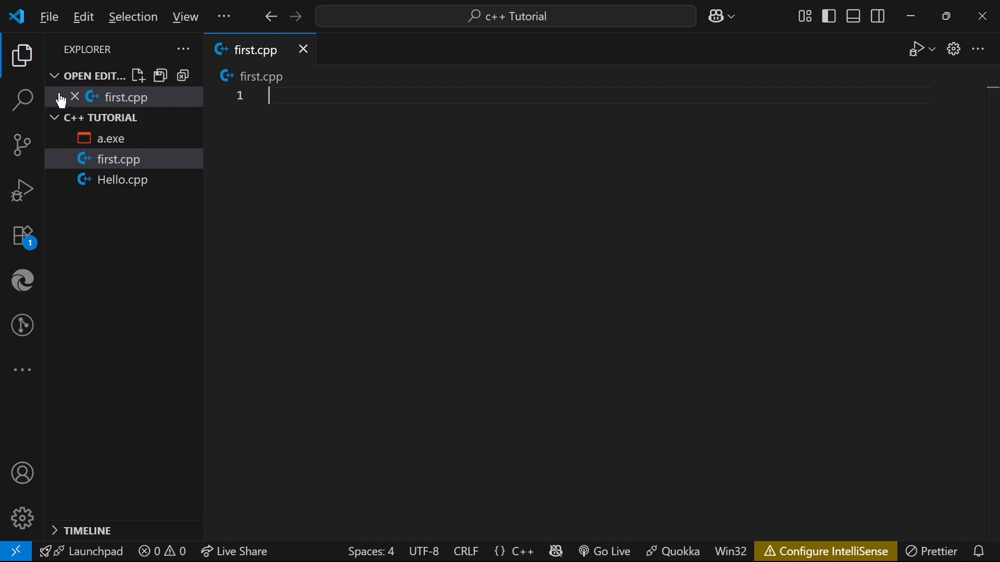
# Create a subfolder named "new folder" inside the c++ Tutorial folder
pyautogui.click(55, 120)
pyautogui.click(54, 121)
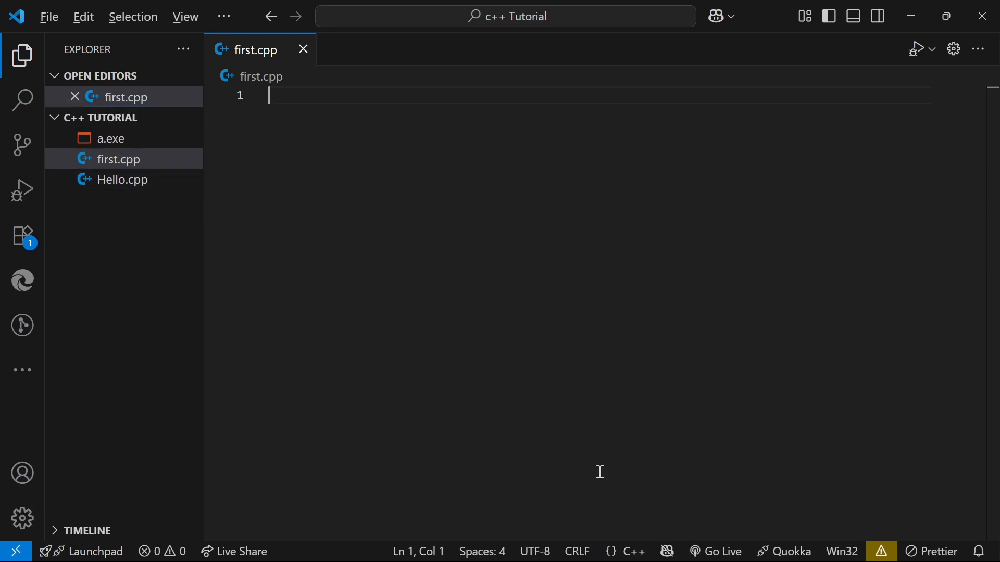
pyautogui.moveTo(71, 127)
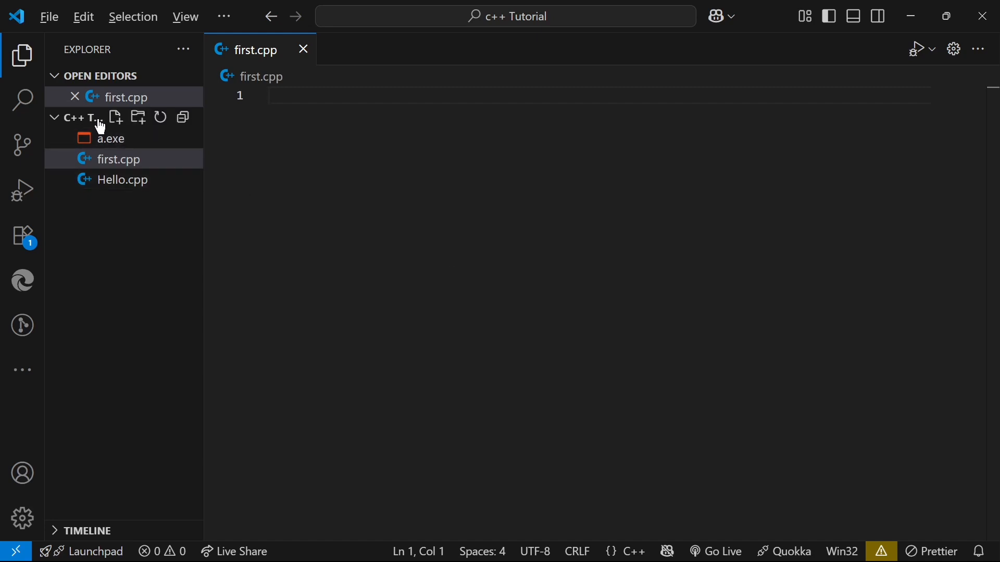
pyautogui.click(140, 118)
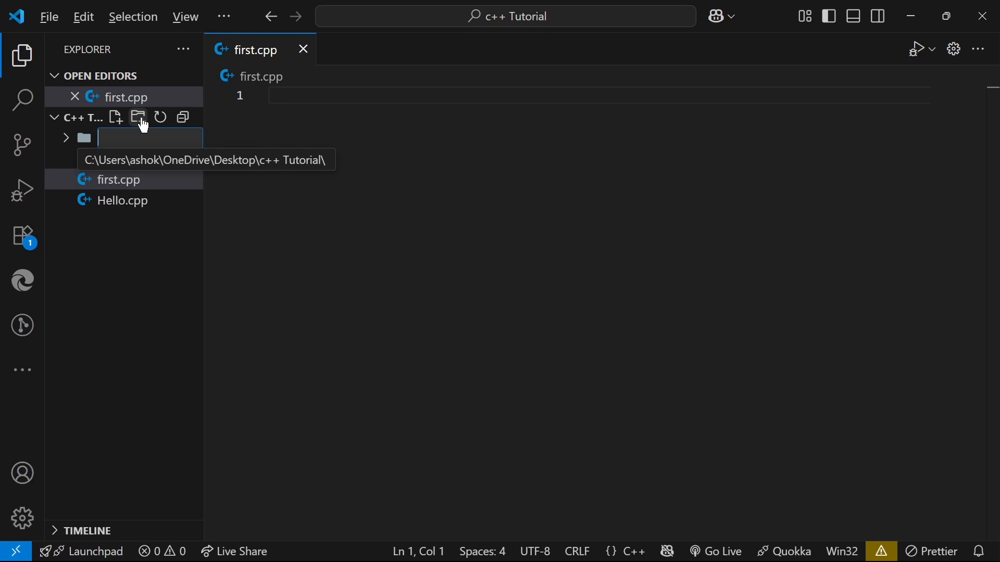
pyautogui.write('new folder')
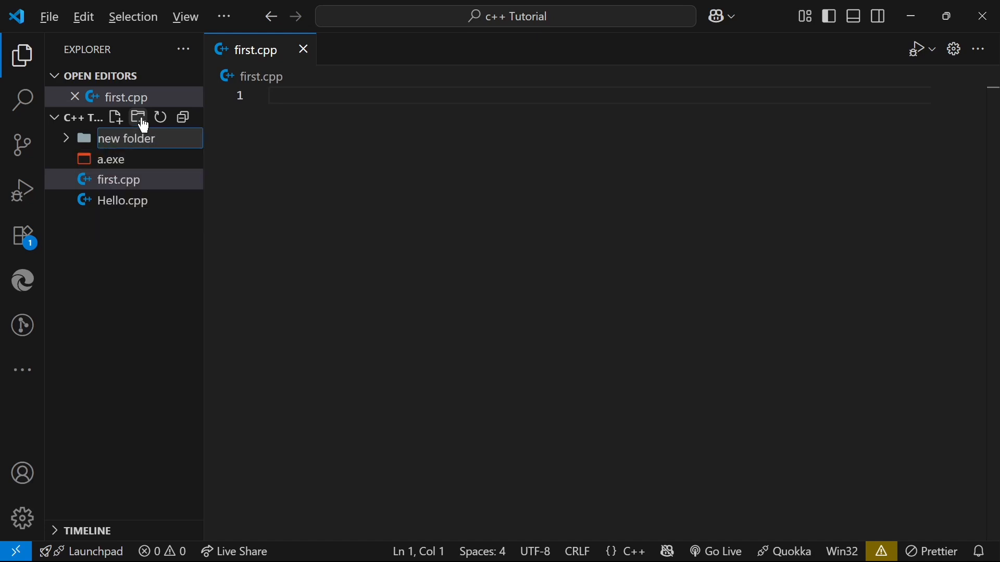
pyautogui.press('Return')
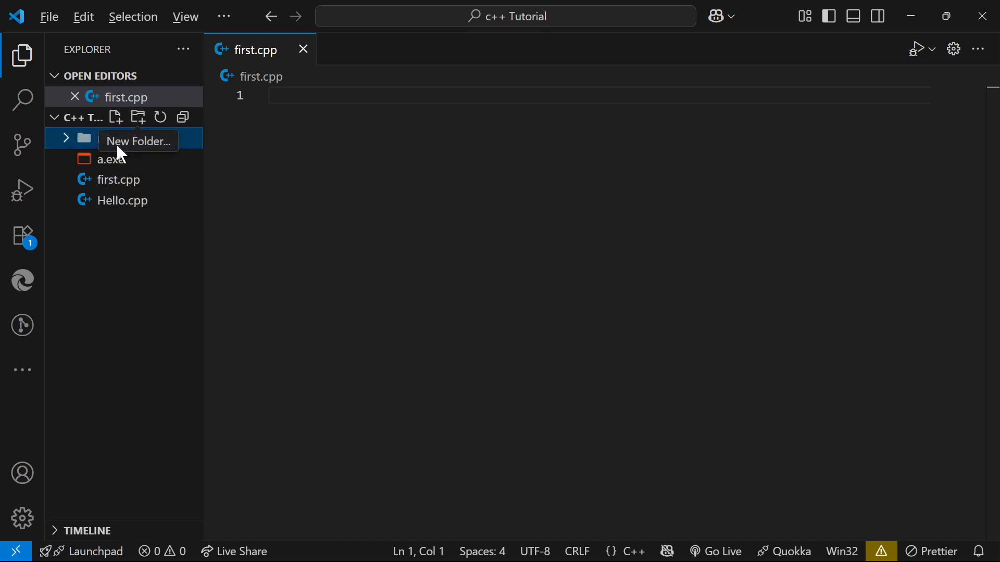
pyautogui.click(63, 139)
pyautogui.click(63, 140)
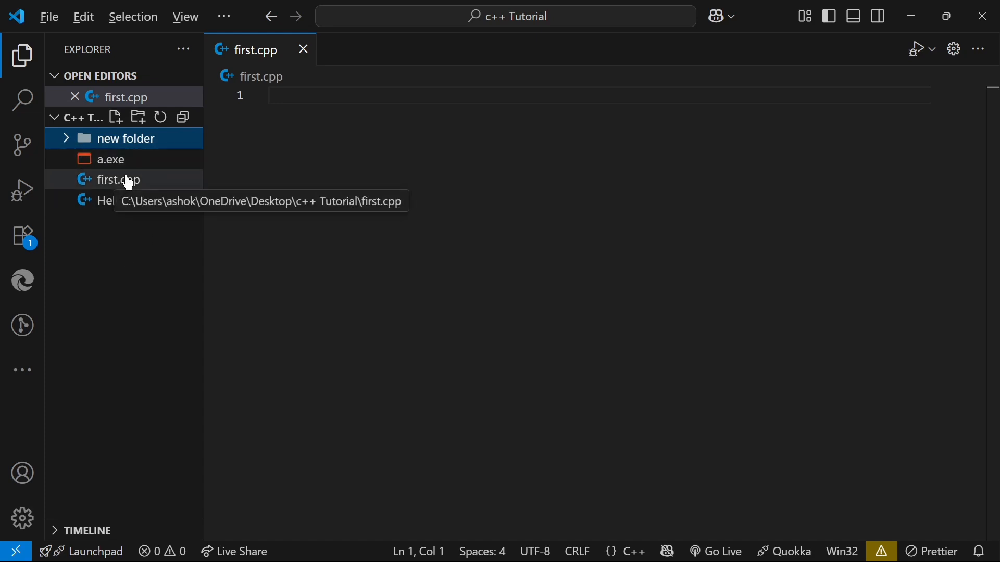
# Start first.cpp with the lines "#include <iostream>" and "using namespace std;"
pyautogui.click(149, 184)
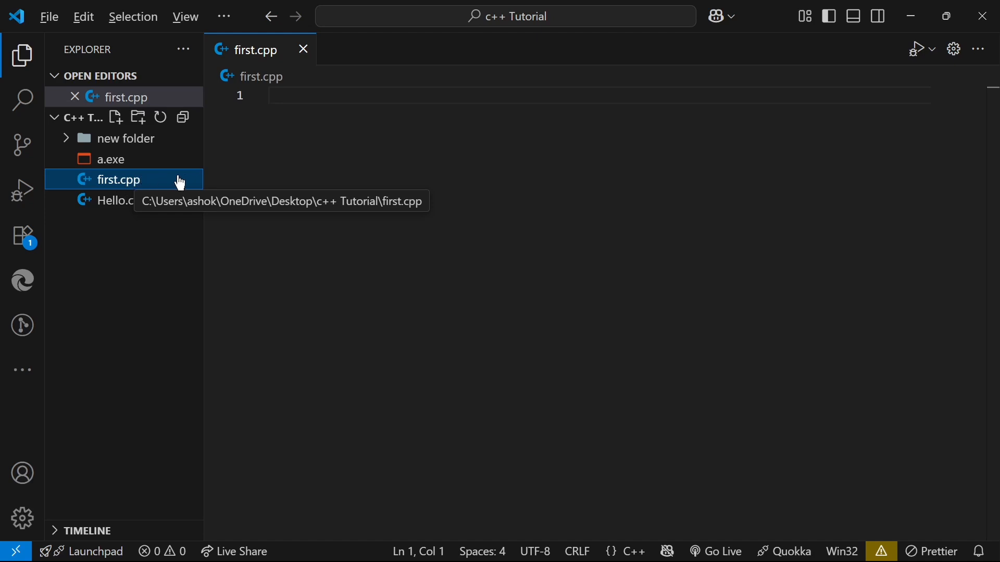
pyautogui.click(341, 98)
pyautogui.write('#')
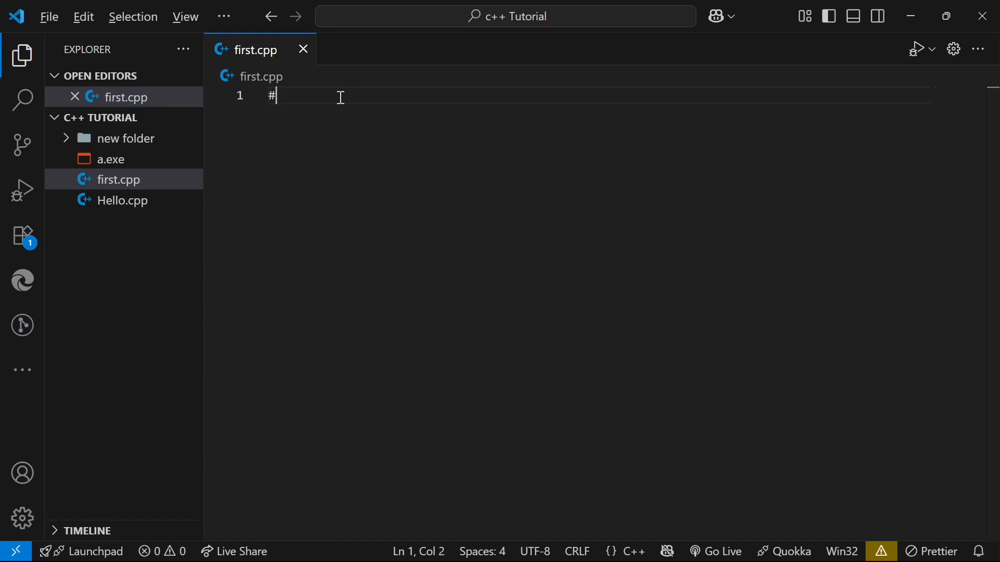
pyautogui.write('inclde <')
pyautogui.press('BackSpace')
pyautogui.press('BackSpace')
pyautogui.press('BackSpace')
pyautogui.press('BackSpace')
pyautogui.write('ud')
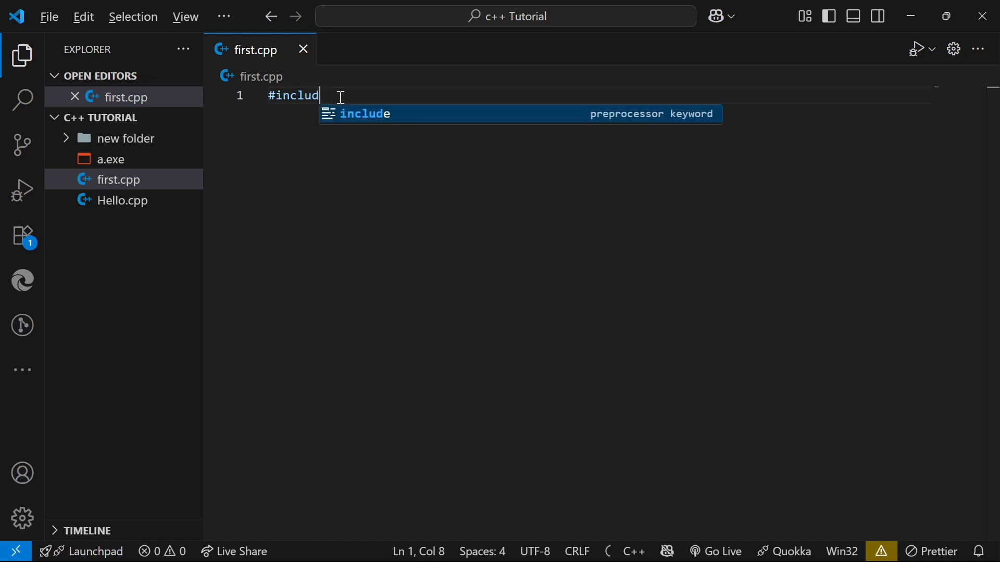
pyautogui.write('e <iostream>')
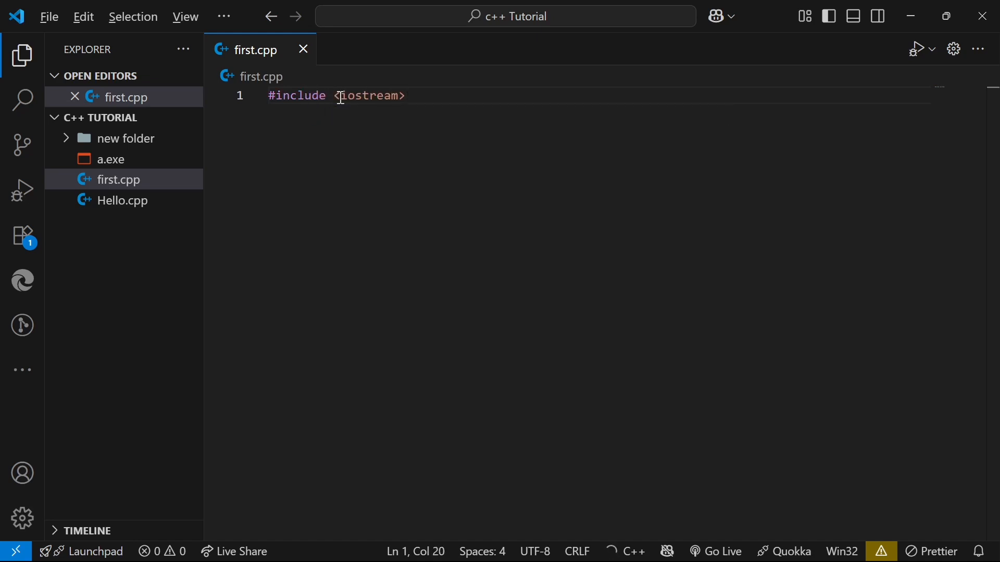
pyautogui.press('Return')
pyautogui.write('using')
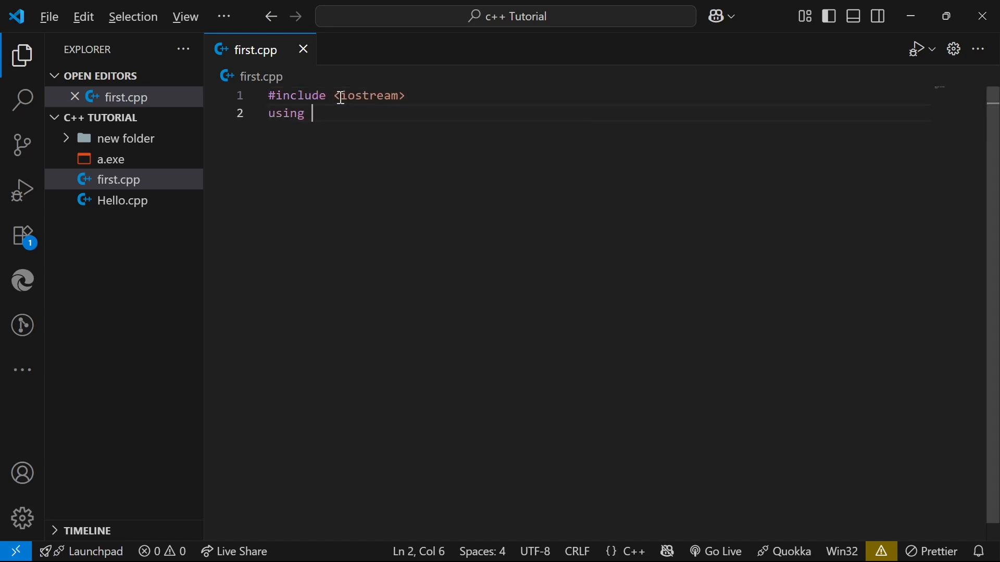
pyautogui.write(' namespace std;')
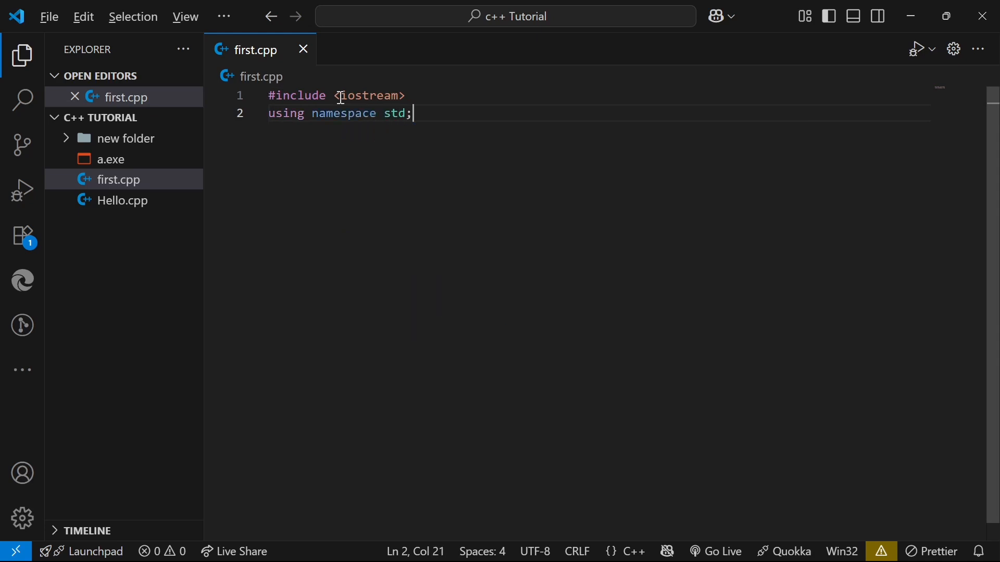
# Add an "int main ()" function containing "return 0;" below a blank line in first.cpp
pyautogui.press('Return')
pyautogui.press('Return')
pyautogui.write('int maian')
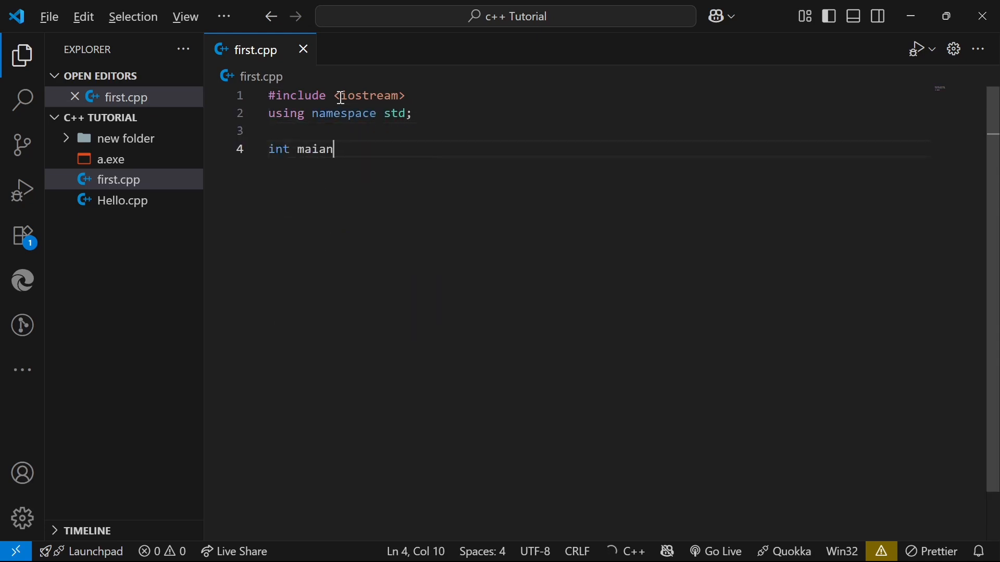
pyautogui.press('BackSpace')
pyautogui.press('BackSpace')
pyautogui.write('n () {')
pyautogui.press('Return')
pyautogui.write('return 0;')
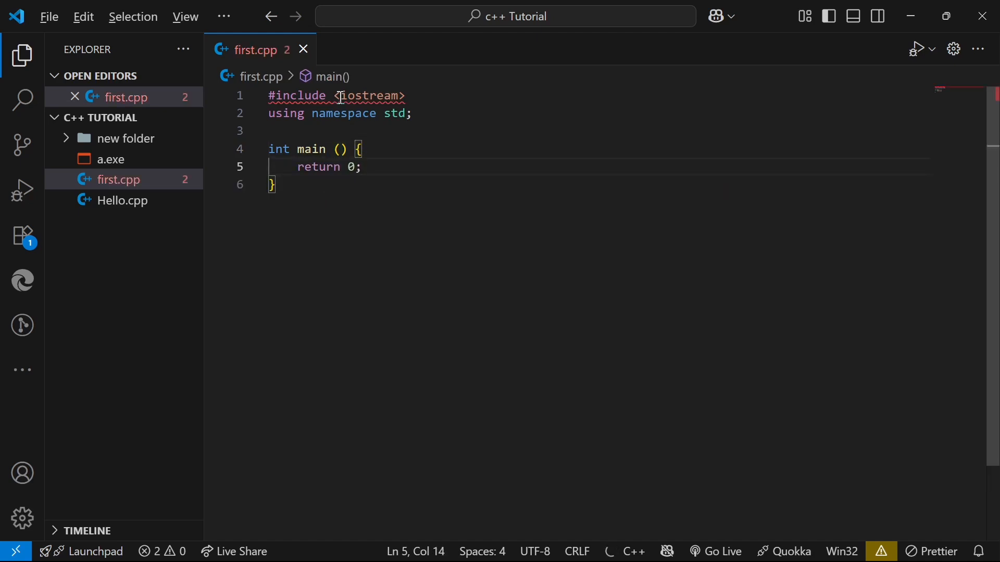
# Insert the line cout << "Hello World! "; above the return statement in main and hide the Explorer side bar
pyautogui.press('Up')
pyautogui.press('Return')
pyautogui.write('cout ')
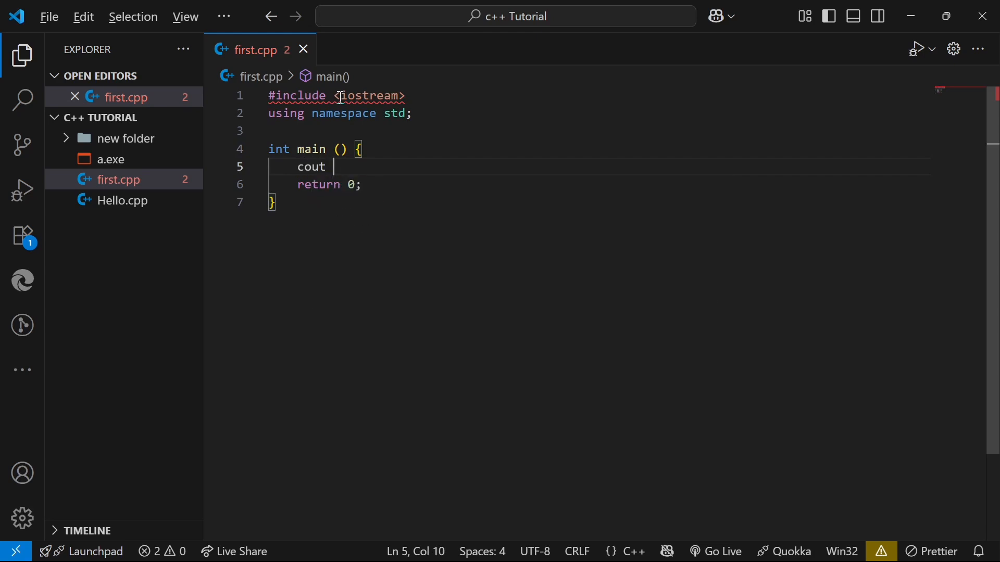
pyautogui.write('<< ')
pyautogui.write('"Hello ')
pyautogui.write('wo')
pyautogui.press('BackSpace')
pyautogui.press('BackSpace')
pyautogui.write('W')
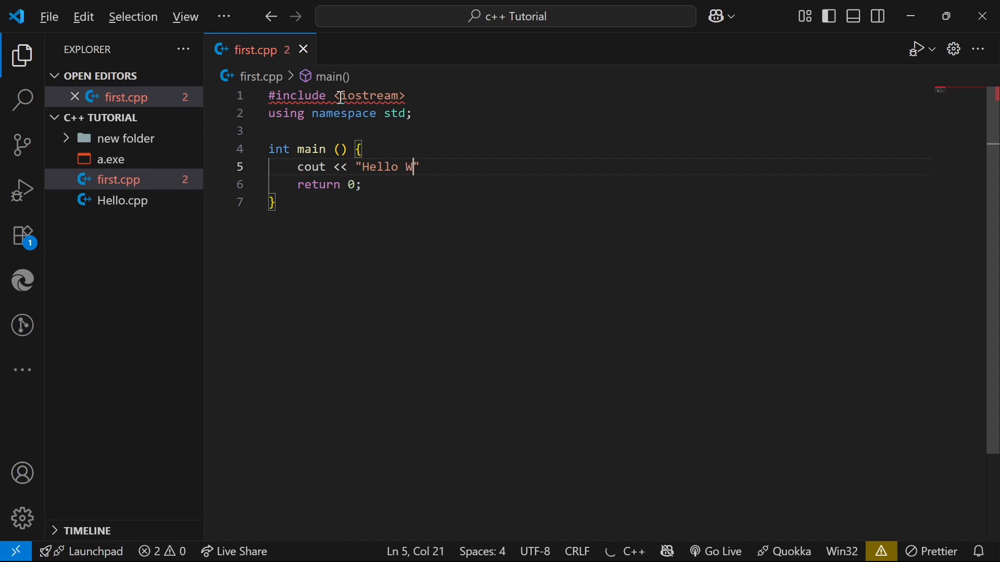
pyautogui.write('orld! ";')
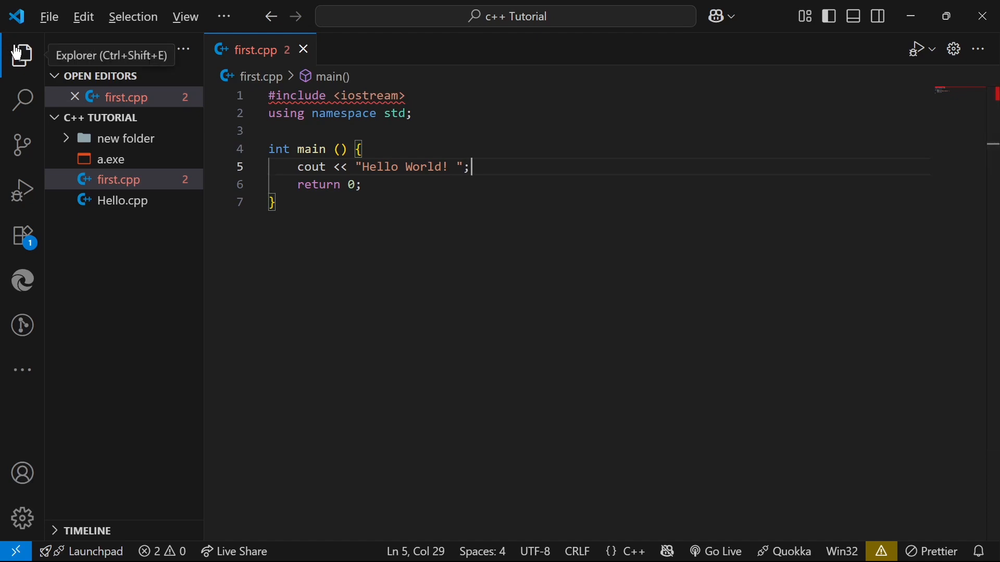
pyautogui.click(17, 53)
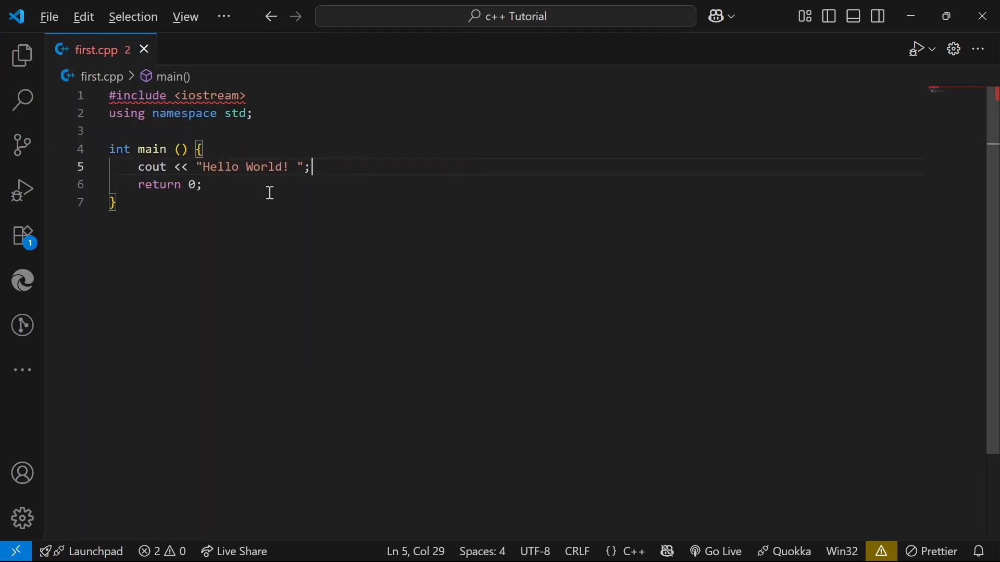
pyautogui.moveTo(162, 237); pyautogui.dragTo(89, 94)
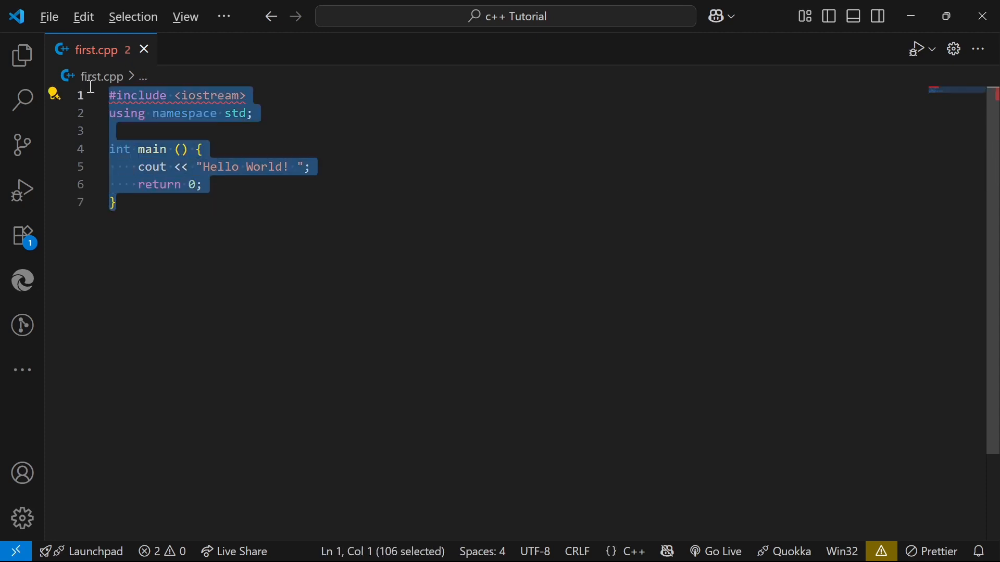
pyautogui.moveTo(135, 202); pyautogui.dragTo(99, 97)
pyautogui.click(141, 210)
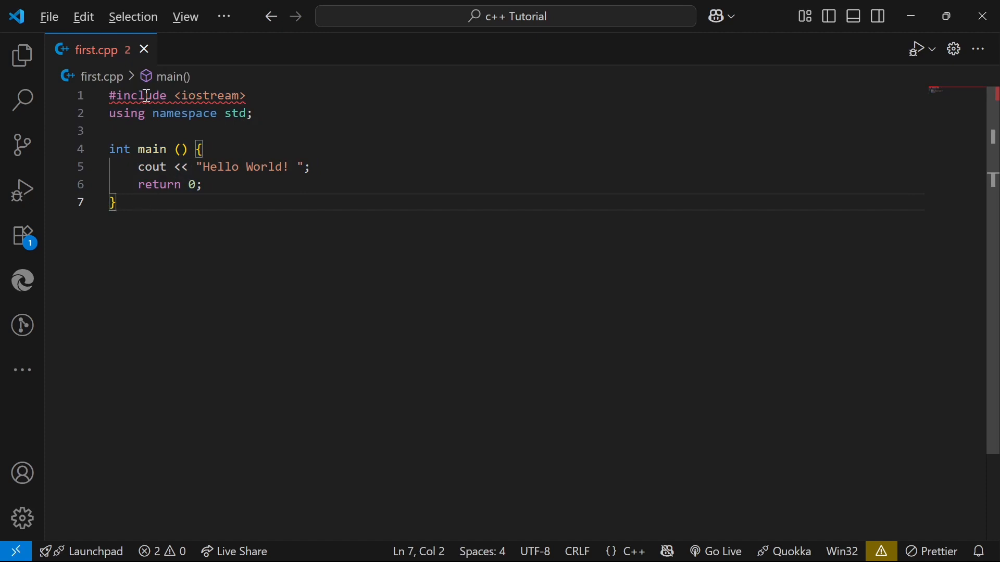
pyautogui.moveTo(121, 96)
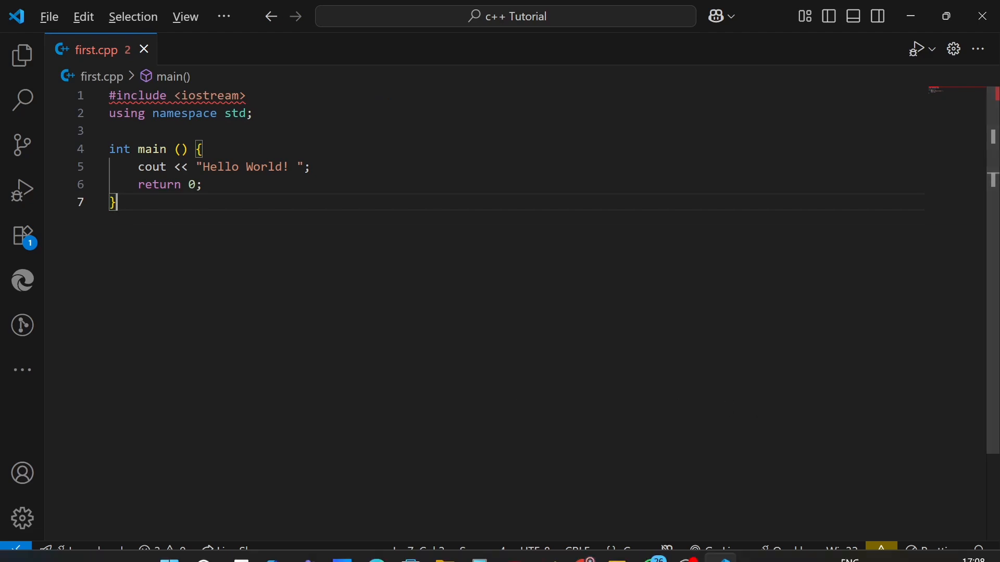
# Switch to Chrome and search the web for "mingw download"
pyautogui.moveTo(781, 560)
pyautogui.click(580, 555)
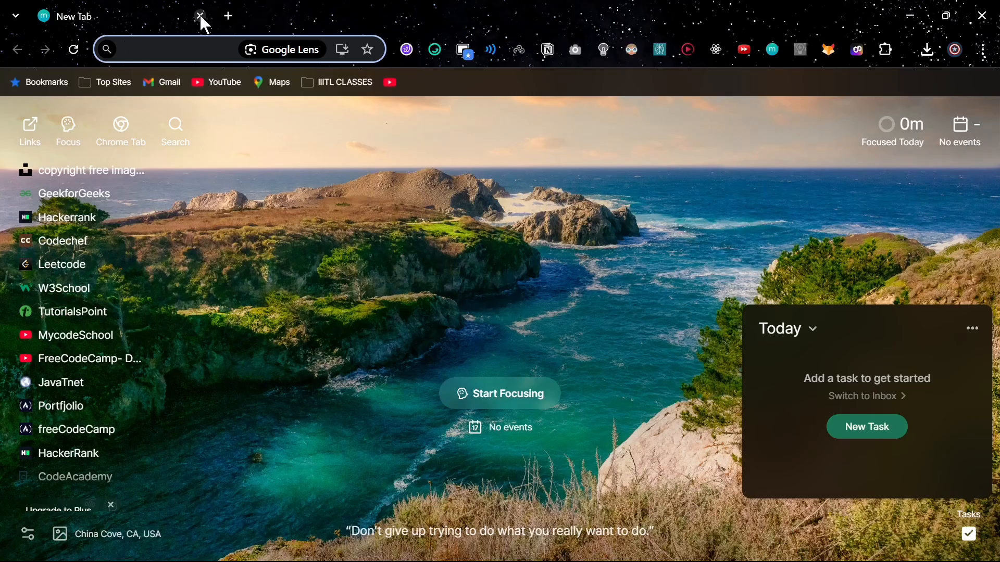
pyautogui.click(175, 54)
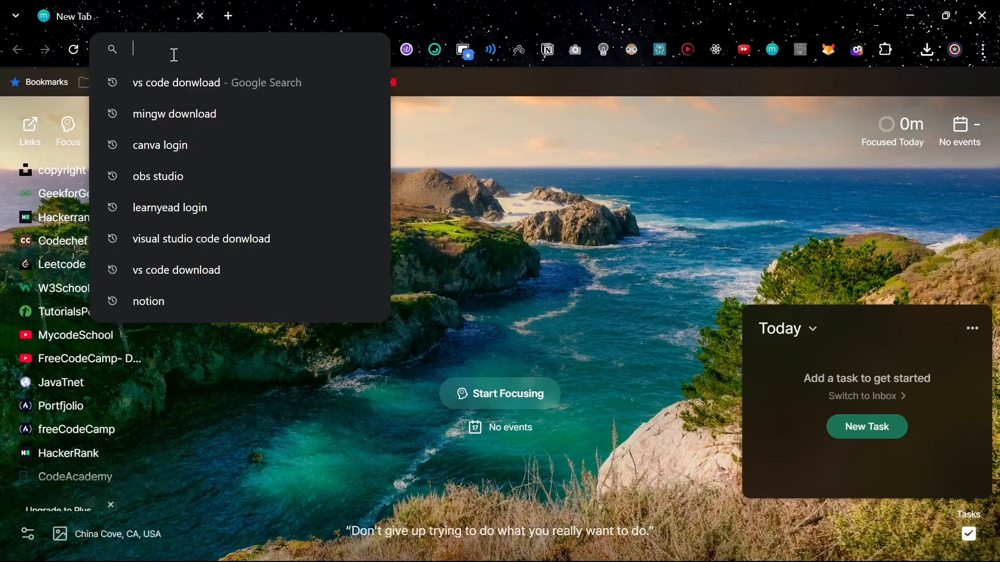
pyautogui.write('Mingw download')
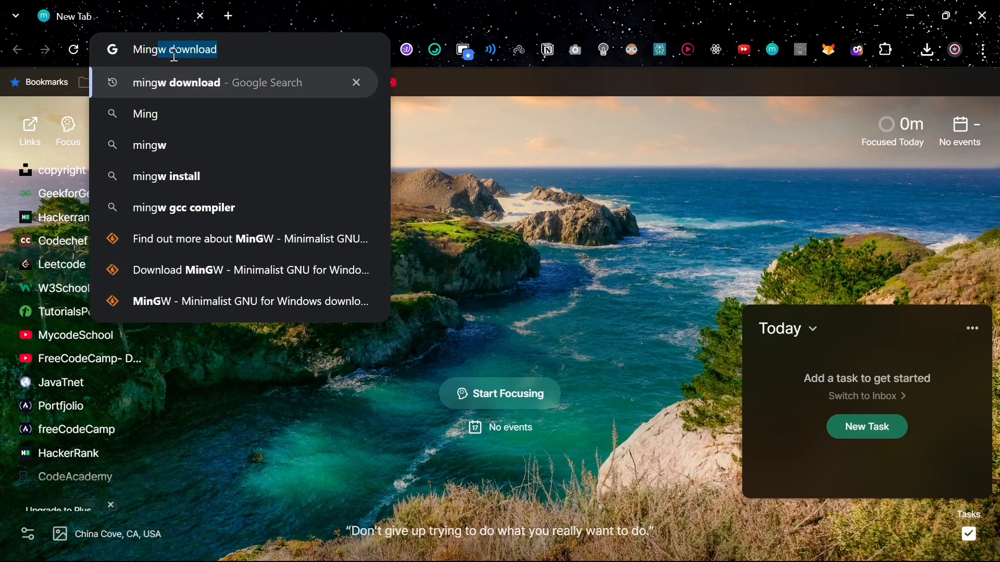
pyautogui.press('Return')
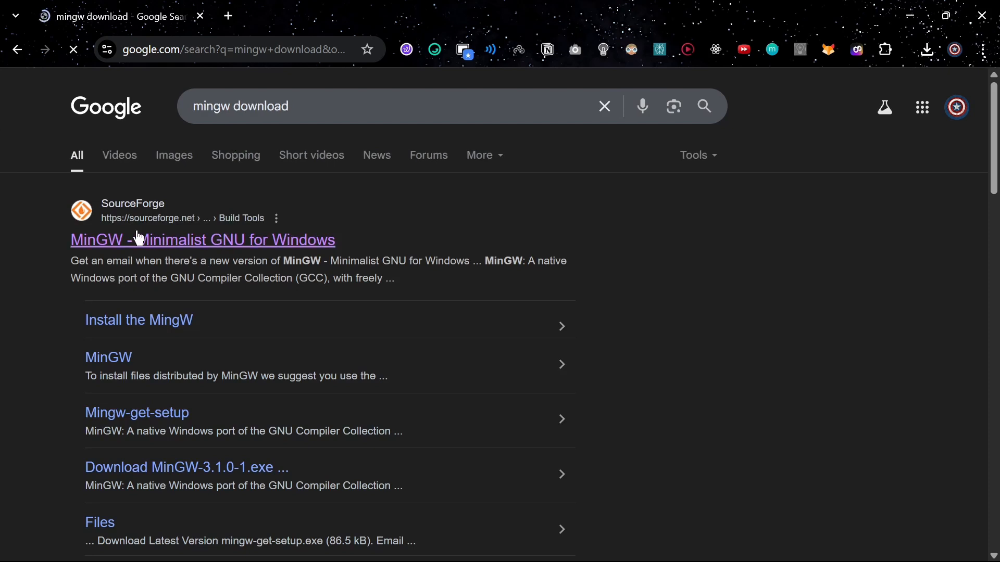
# Open the SourceForge page for MinGW - Minimalist GNU for Windows and download its setup file
pyautogui.click(176, 241)
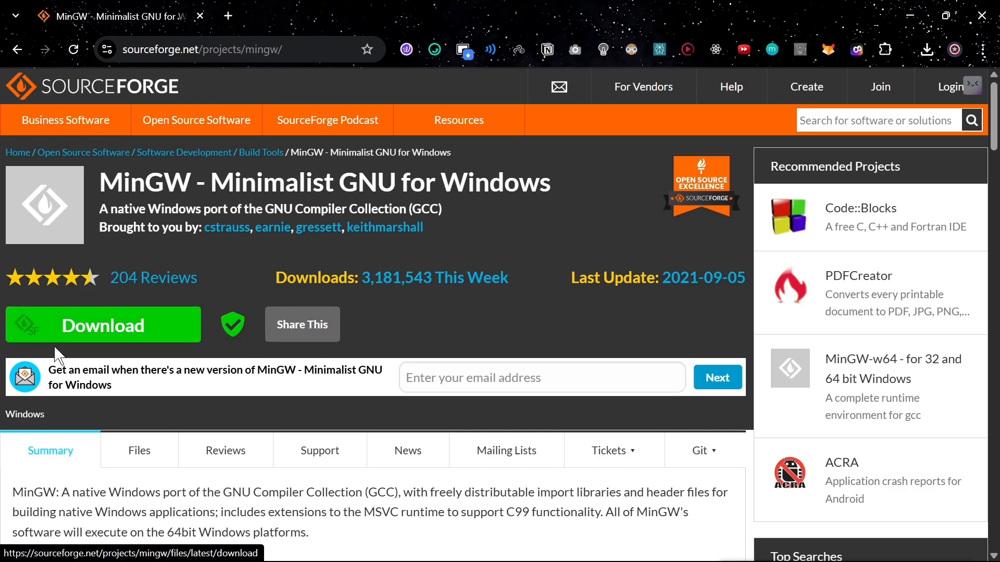
pyautogui.click(77, 329)
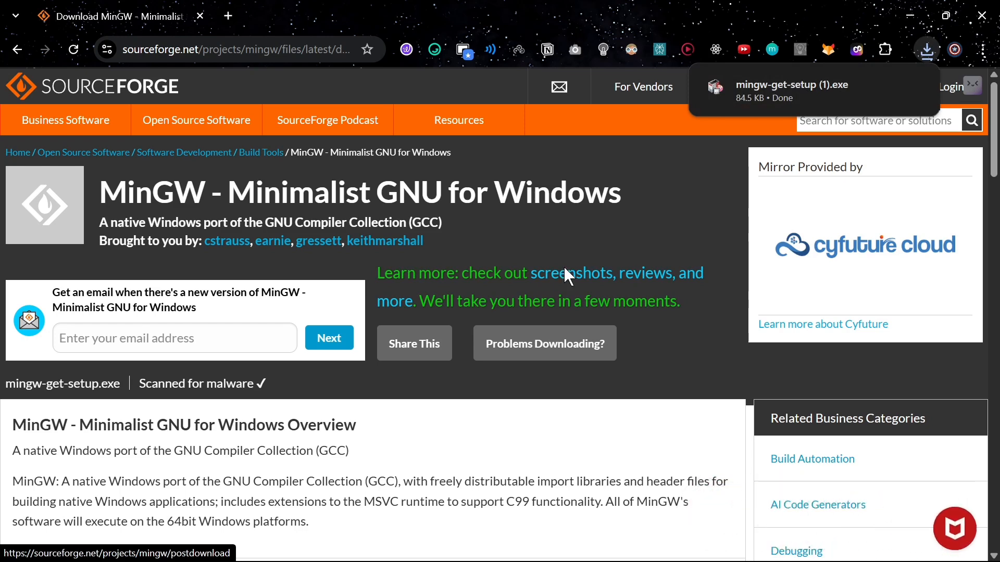
pyautogui.click(568, 276)
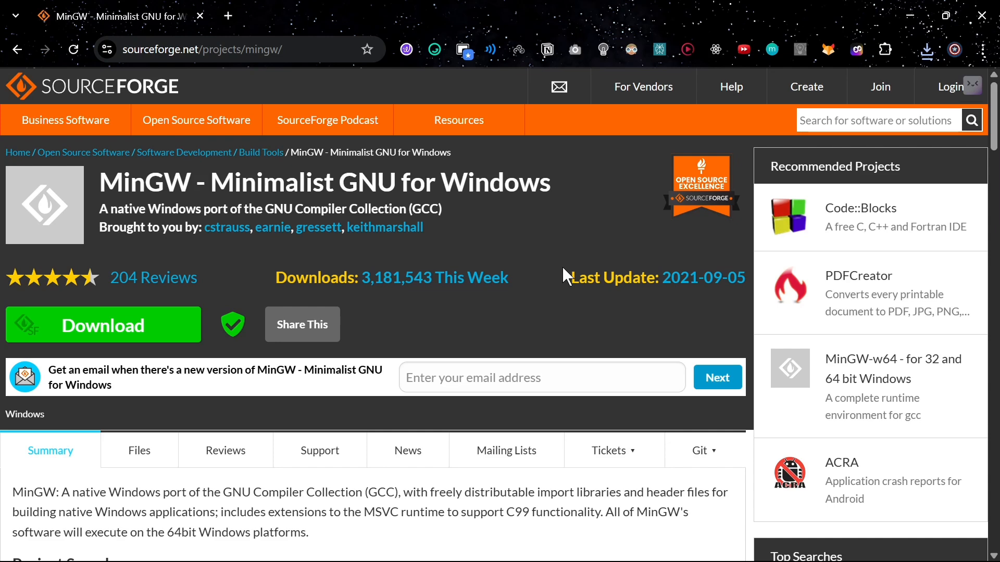
# Run the downloaded mingw-get-setup (1).exe and install the MinGW Installation Manager in C:\MinGW with the default options
pyautogui.click(927, 49)
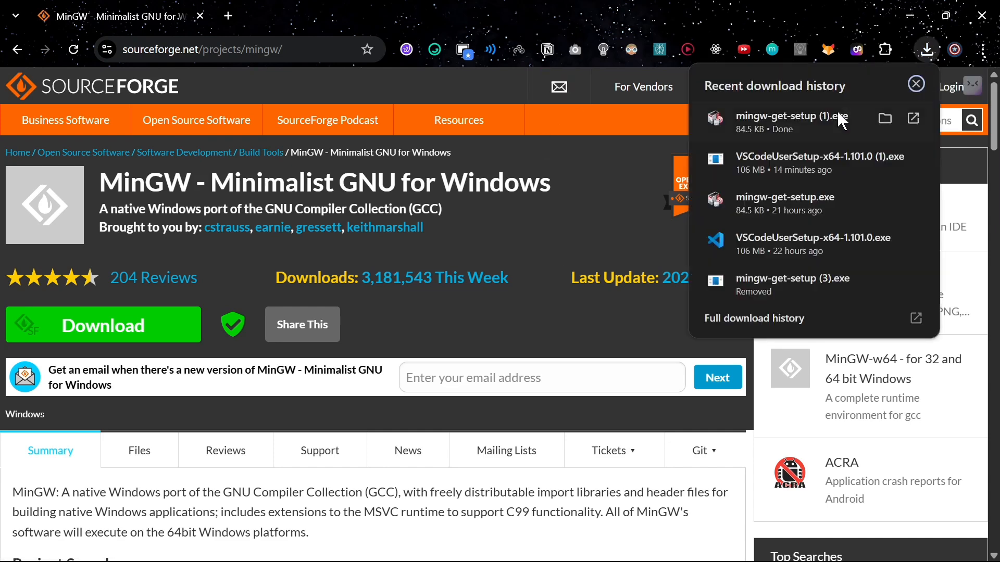
pyautogui.click(777, 120)
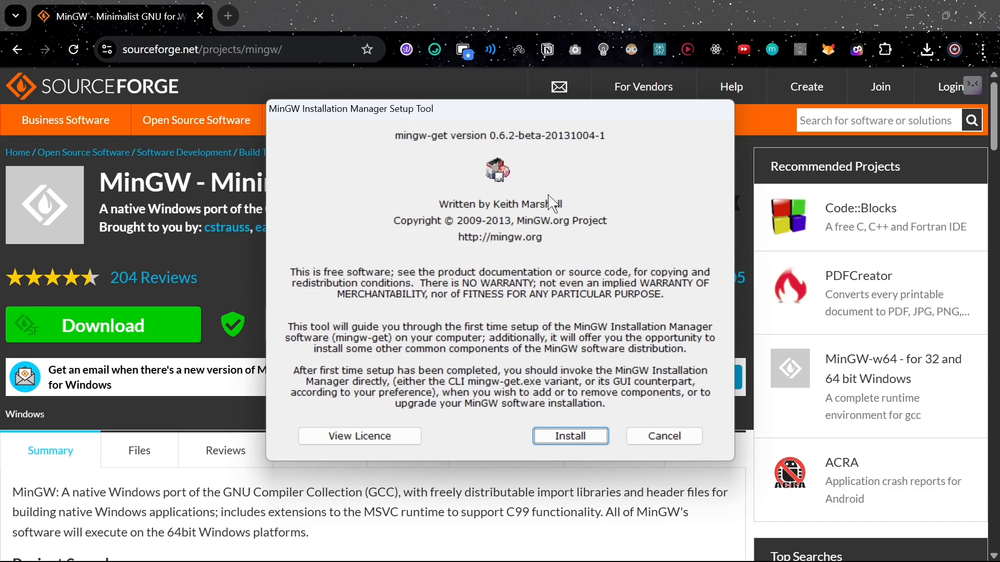
pyautogui.click(581, 441)
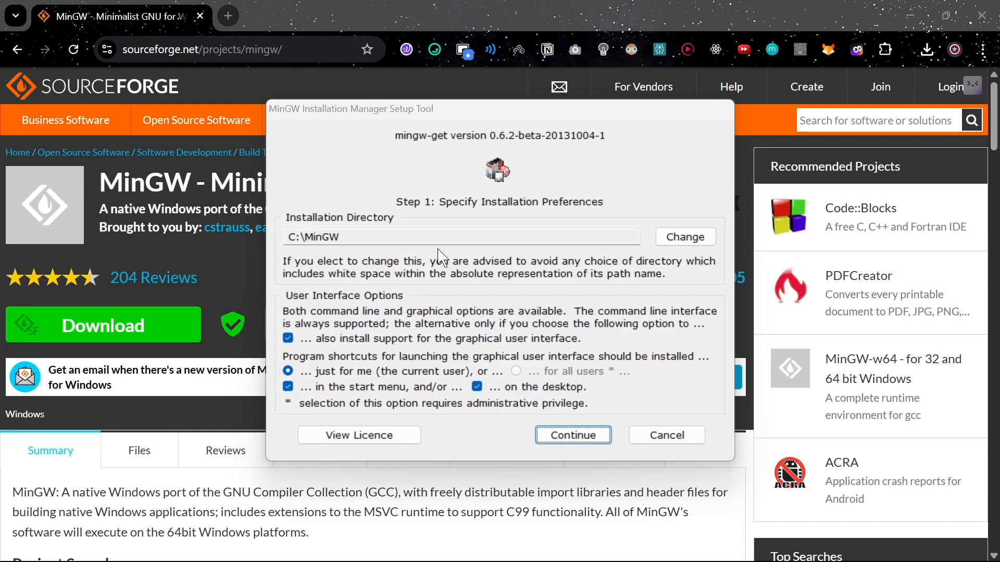
pyautogui.moveTo(364, 236)
pyautogui.mouseDown()
pyautogui.moveTo(283, 239)
pyautogui.moveTo(365, 239)
pyautogui.mouseUp()
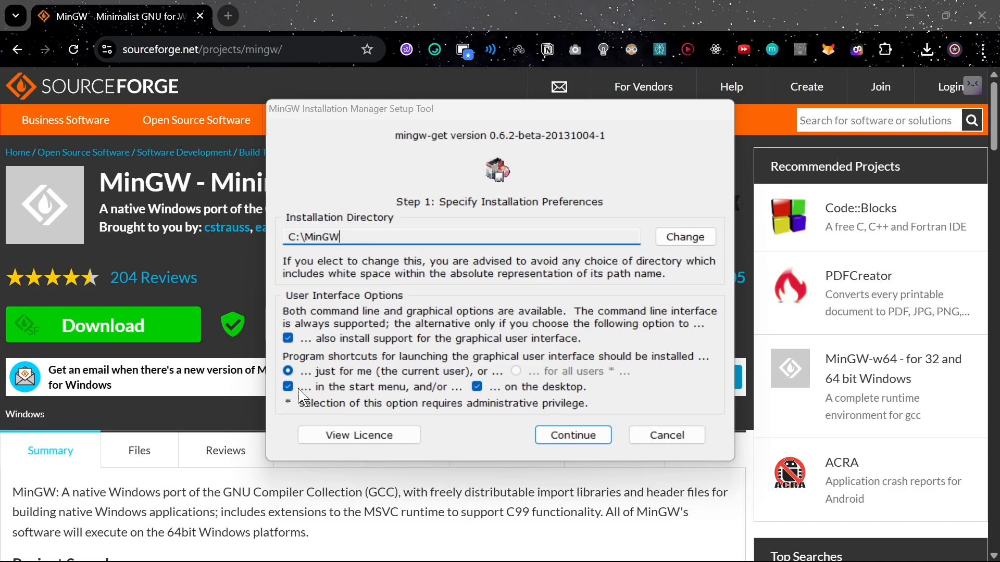
pyautogui.click(556, 437)
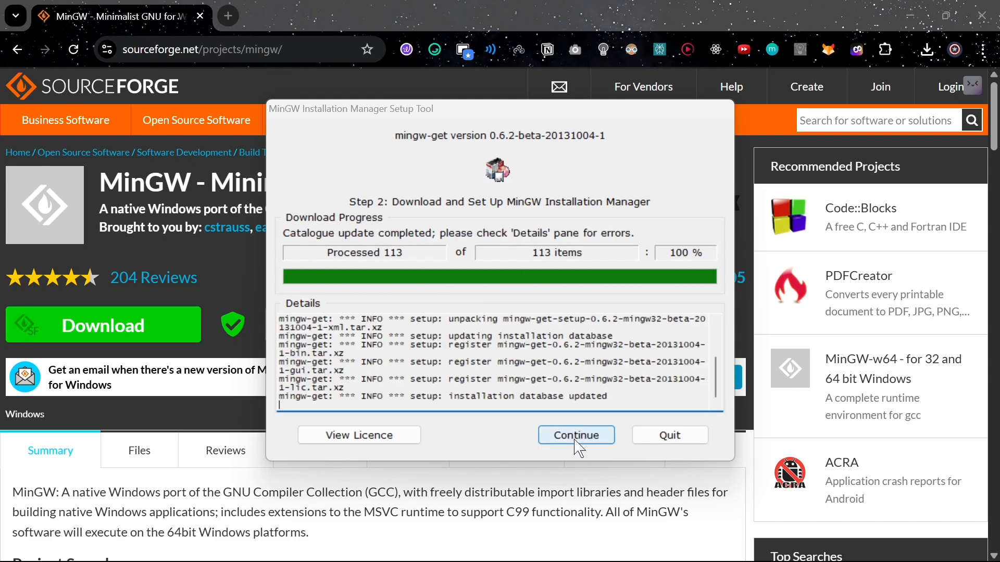
pyautogui.click(585, 439)
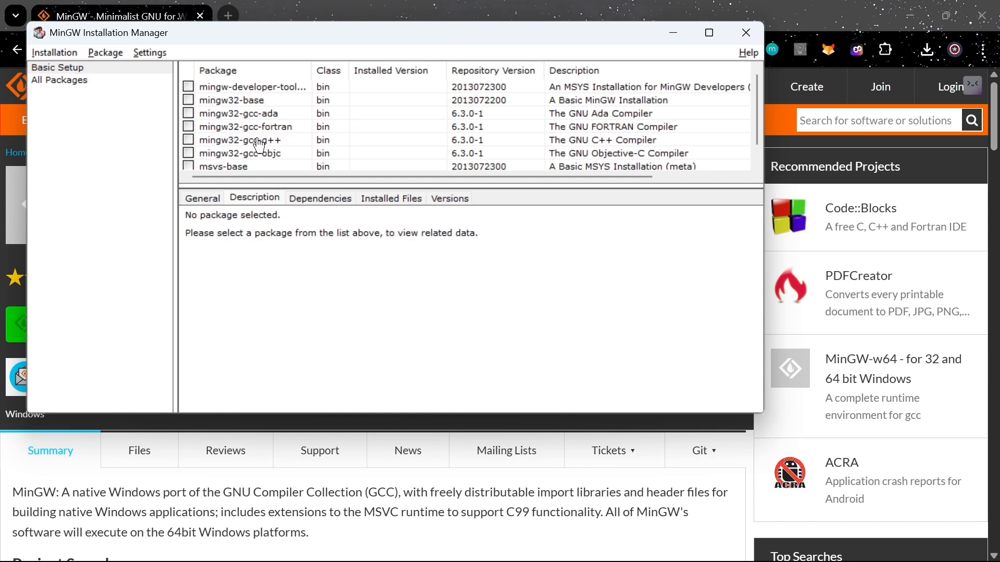
# Mark the mingw32-gcc-g++ package for installation and apply the changes, closing the MinGW Installation Manager and browser when done
pyautogui.click(188, 139)
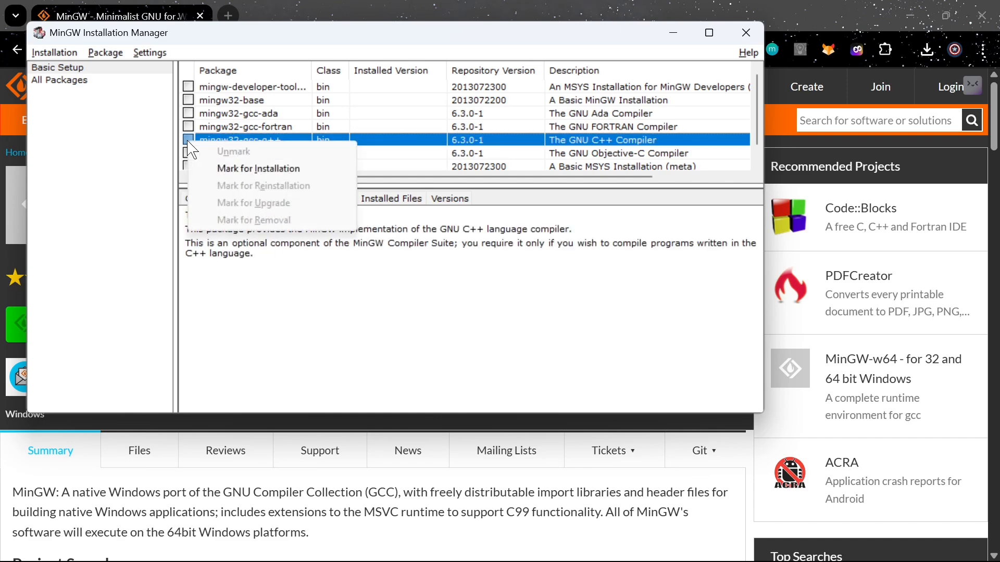
pyautogui.click(233, 169)
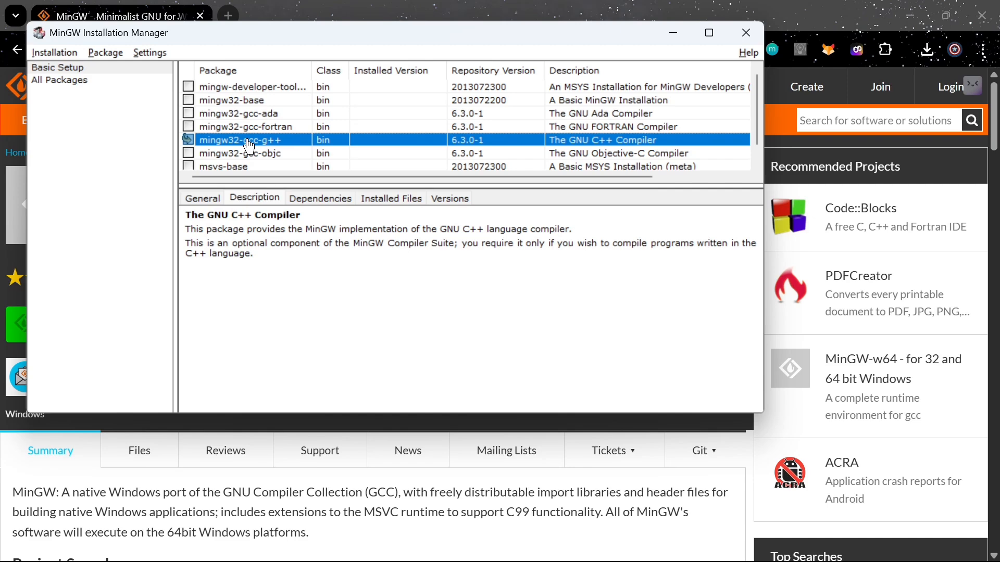
pyautogui.click(55, 53)
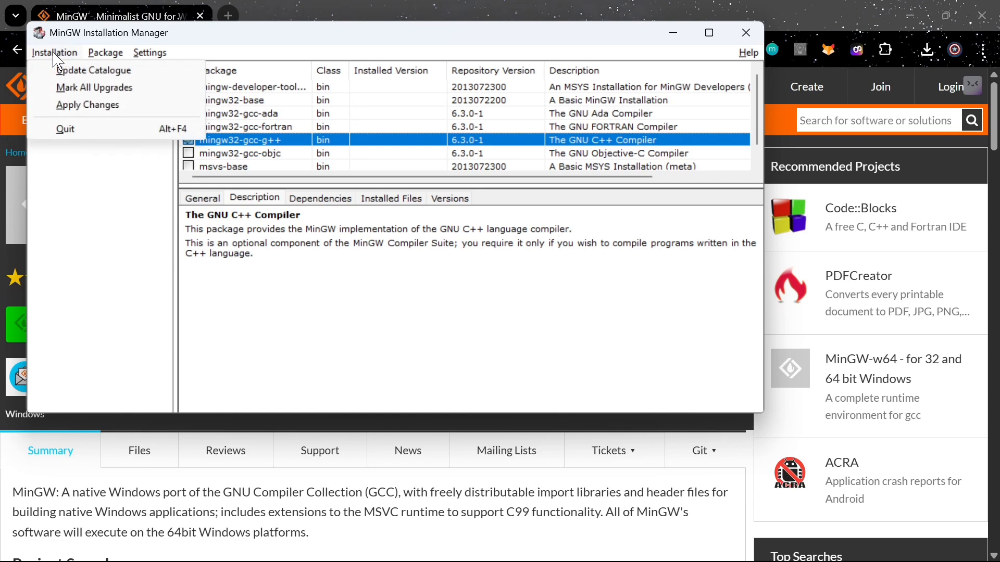
pyautogui.click(74, 106)
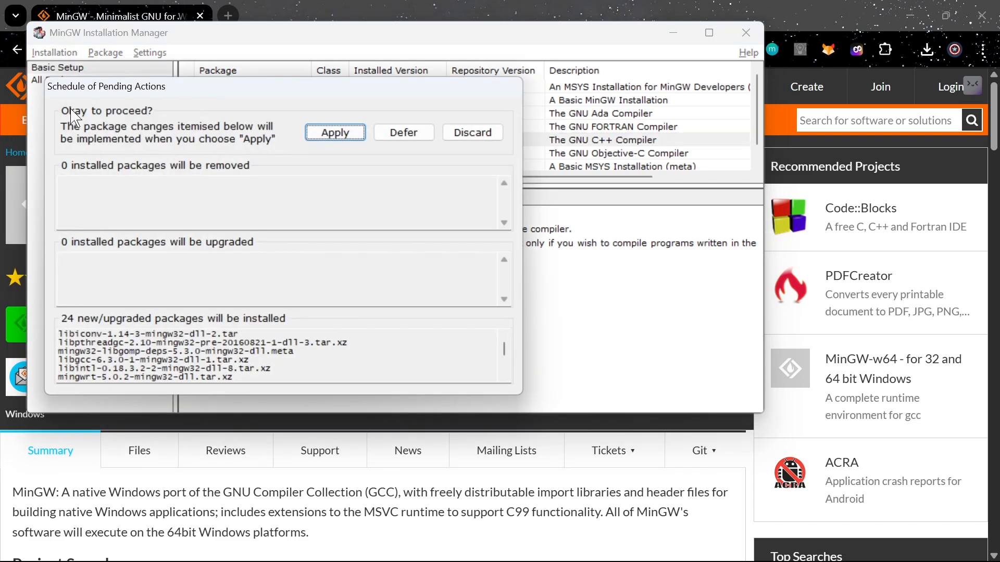
pyautogui.click(335, 133)
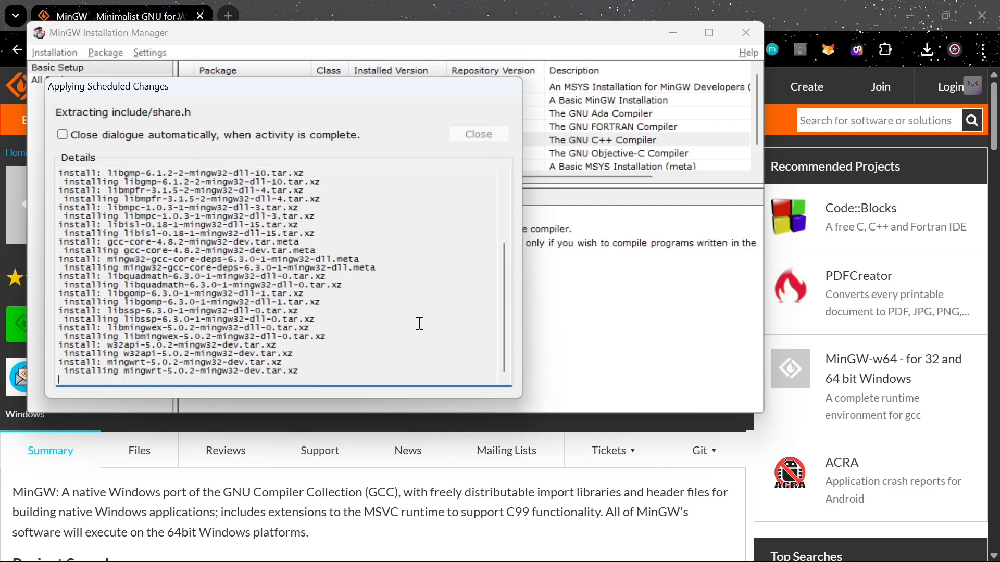
pyautogui.scroll(5, 419, 323)
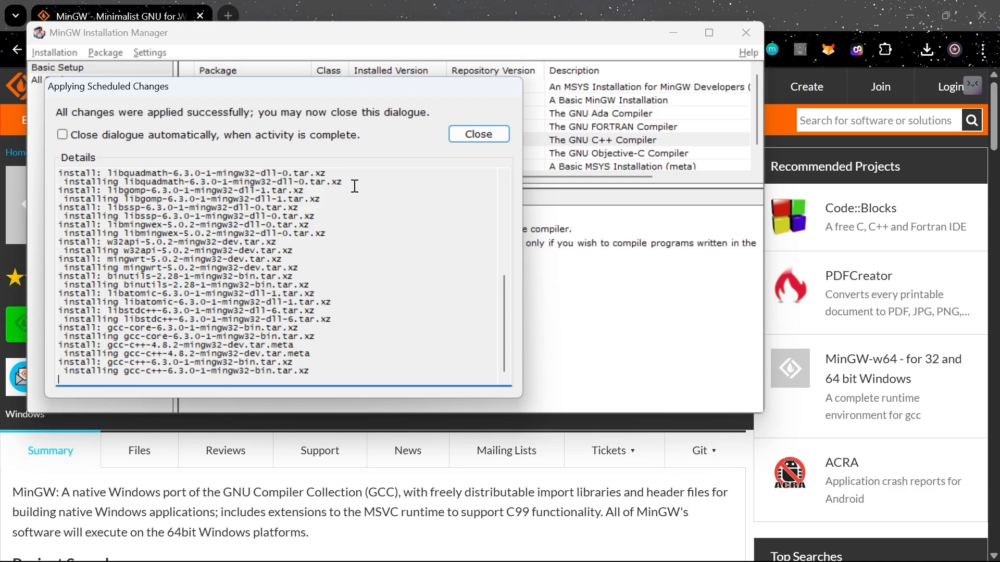
pyautogui.click(484, 138)
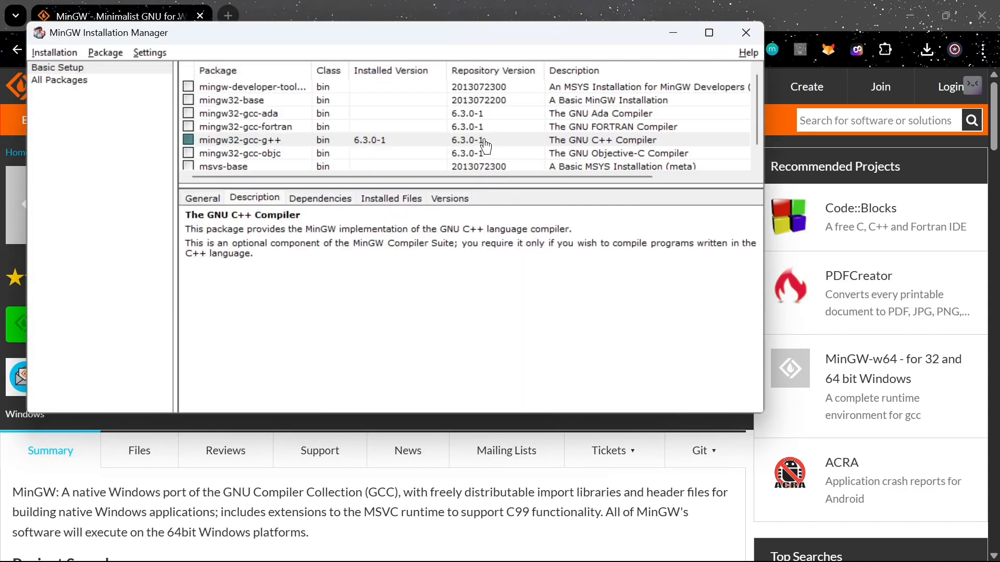
pyautogui.click(745, 33)
pyautogui.click(199, 16)
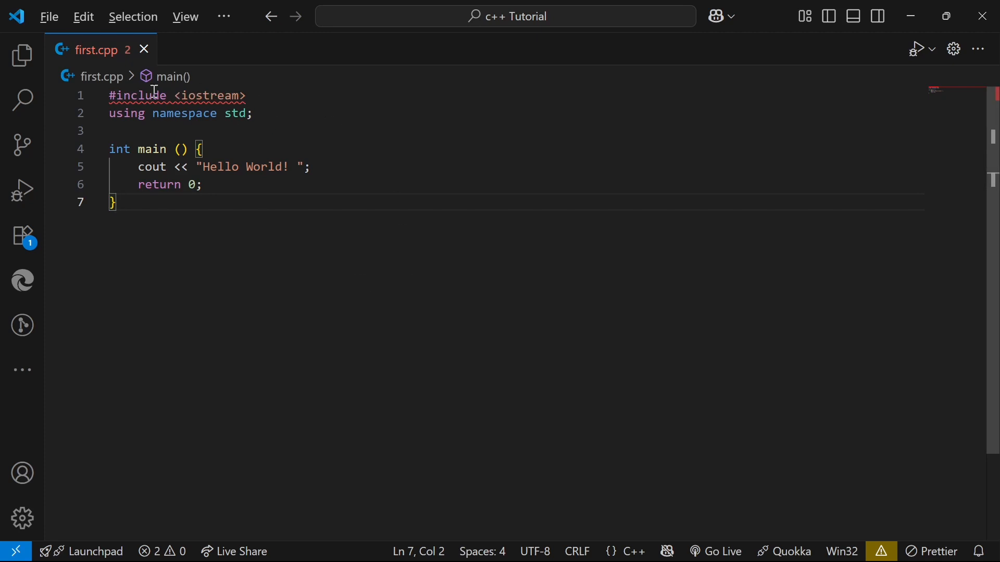
# Try to start debugging first.cpp in Visual Studio Code
pyautogui.moveTo(179, 93)
pyautogui.press('F5')
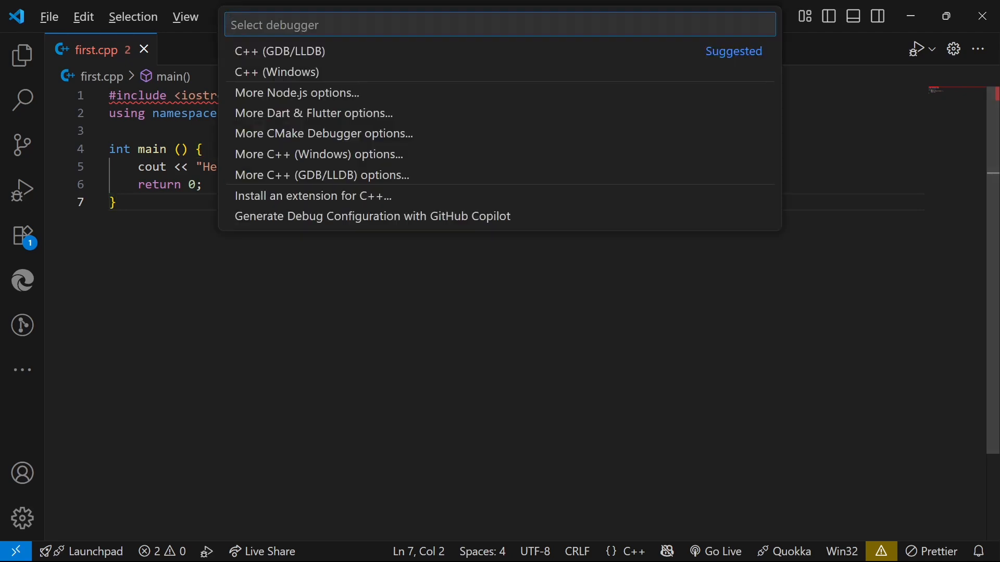
# Search Windows for "environment variable", open the environment variables for the account and look through the system variables
pyautogui.click(206, 555)
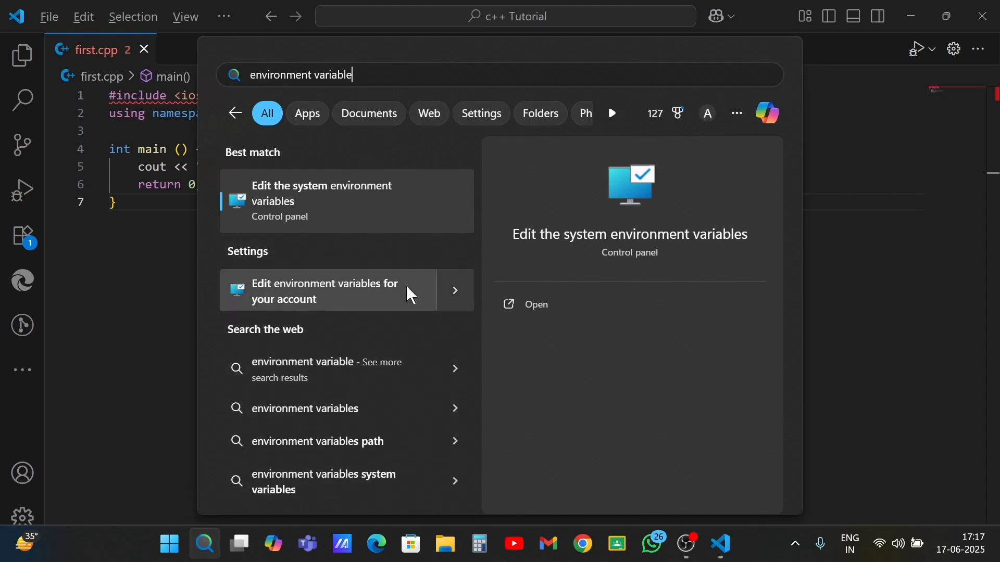
pyautogui.click(457, 299)
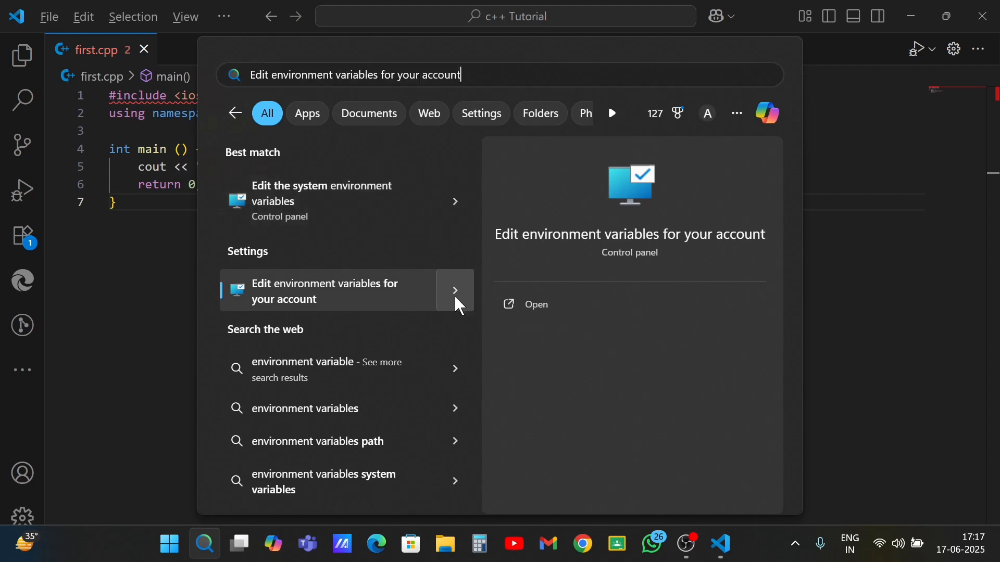
pyautogui.click(530, 307)
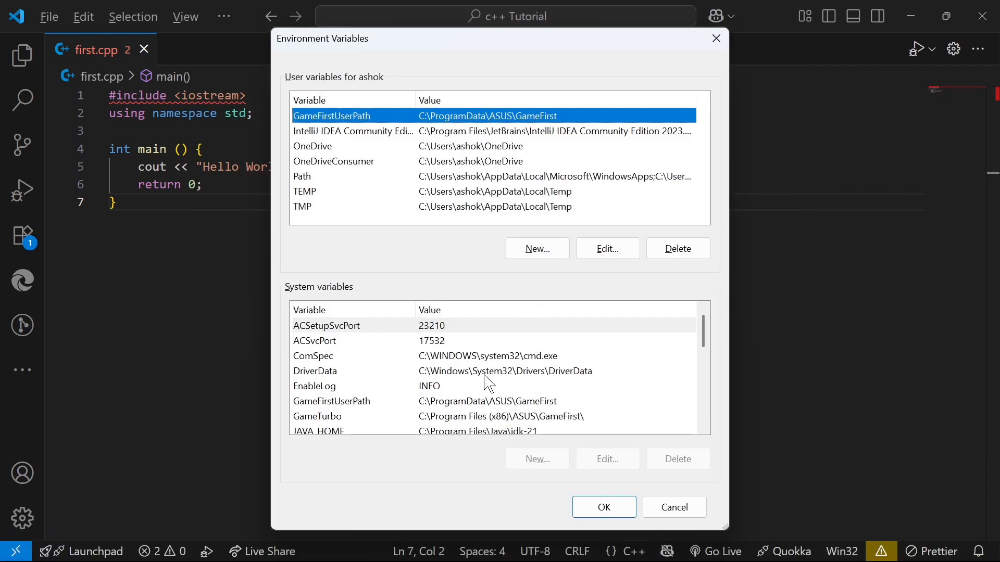
pyautogui.scroll(-8, 489, 385)
pyautogui.scroll(8, 487, 384)
# Search the C: drive for "mingw" in File Explorer and open the MinGW folder
pyautogui.click(448, 546)
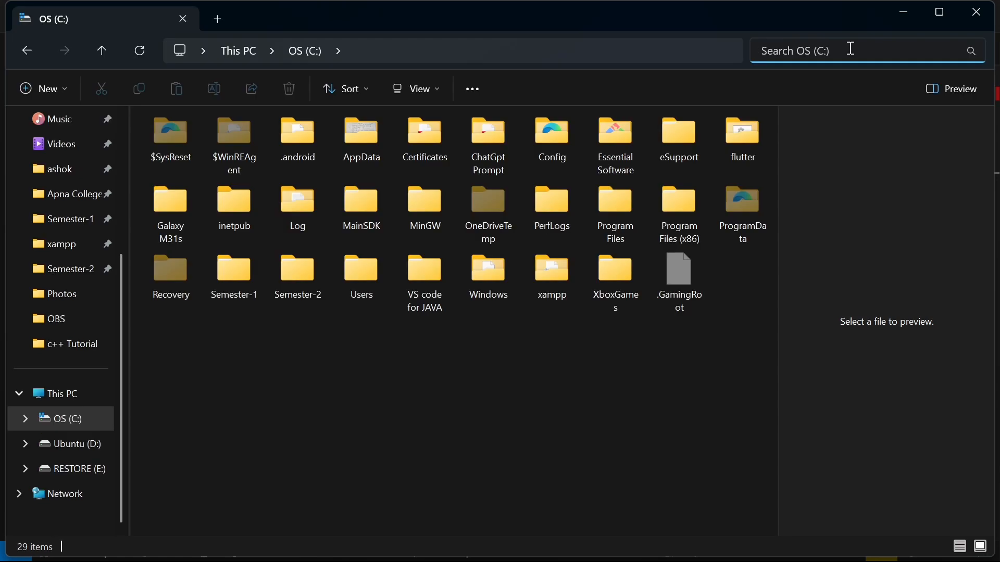
pyautogui.write('mingw')
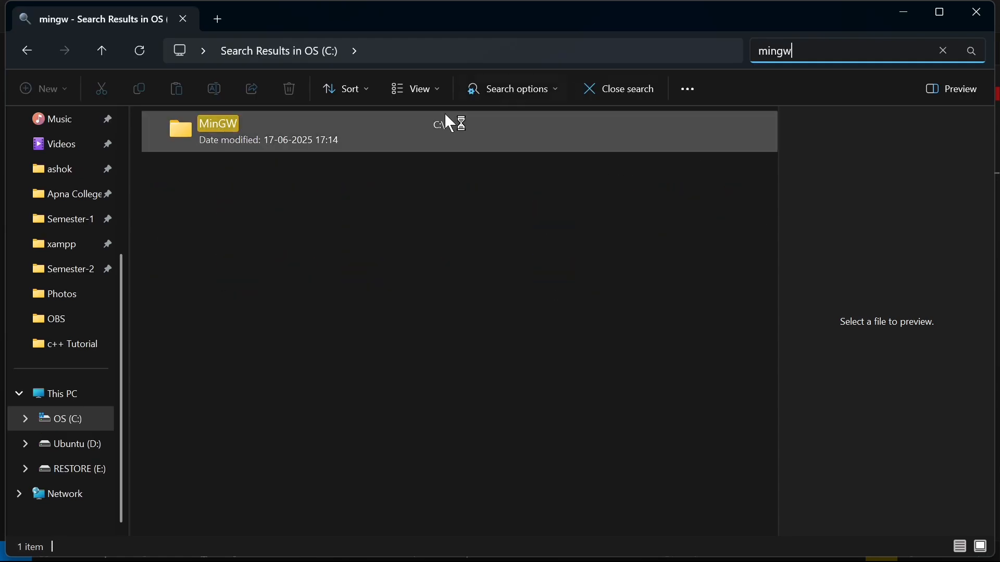
pyautogui.click(258, 127)
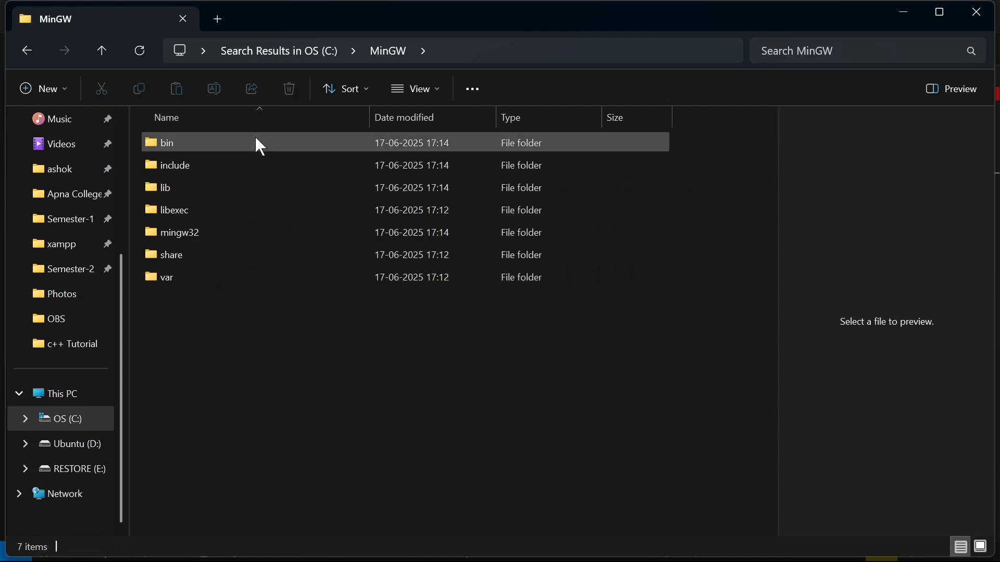
# Open the bin folder inside MinGW and copy its full path, C:\MinGW\bin
pyautogui.doubleClick(255, 144)
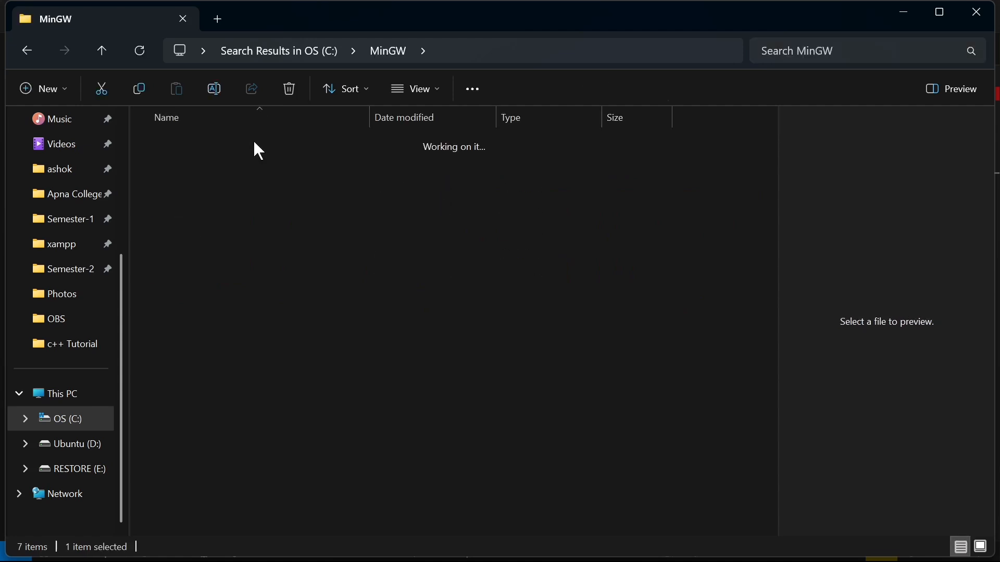
pyautogui.click(502, 49)
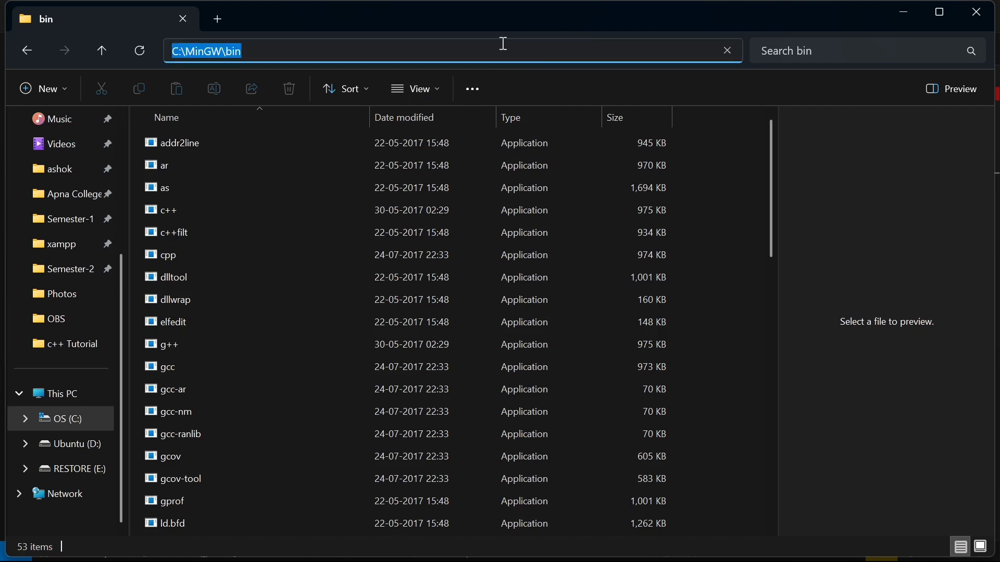
pyautogui.rightClick(222, 51)
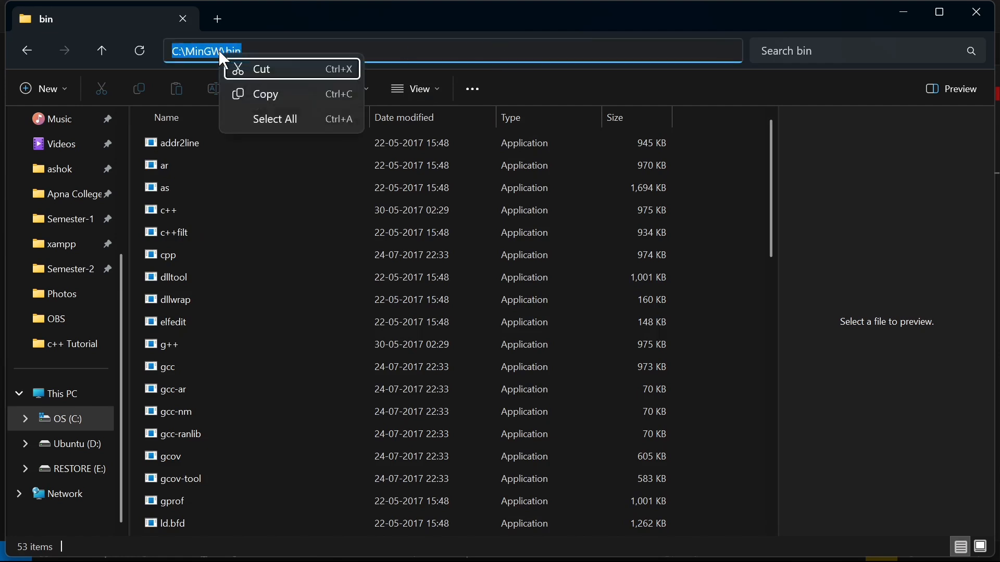
pyautogui.click(257, 95)
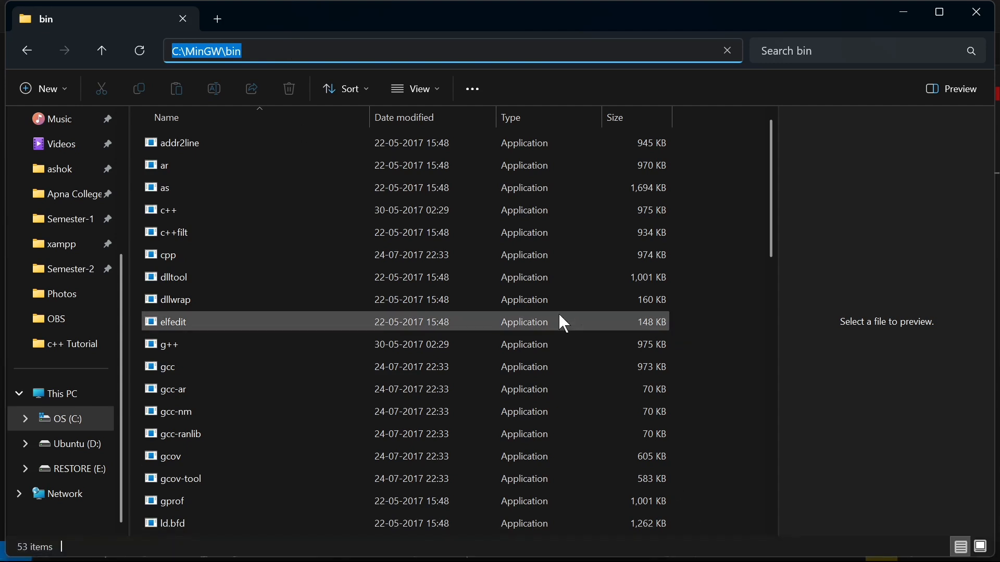
# Reopen the account's environment variables from the recent items in Windows search
pyautogui.moveTo(383, 561)
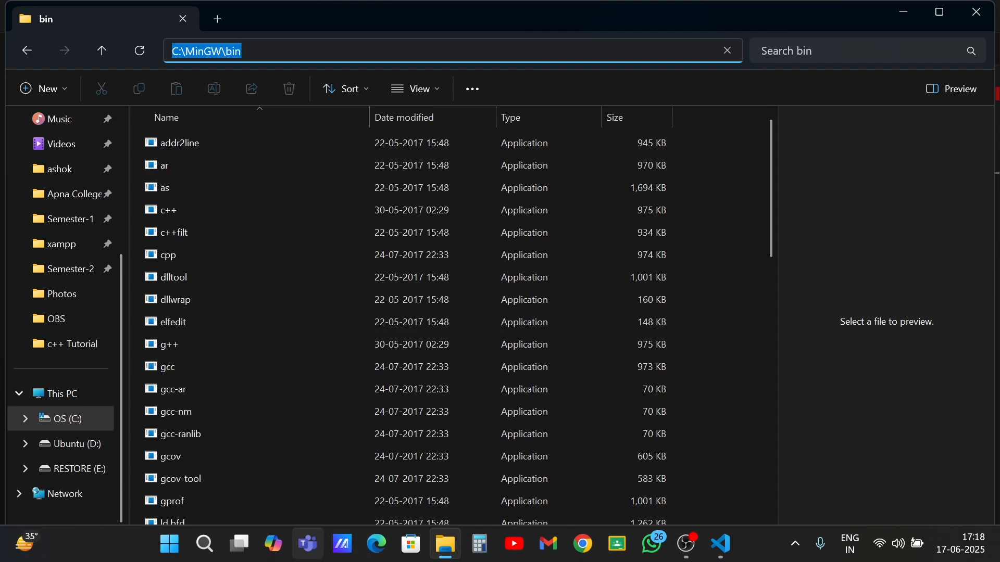
pyautogui.click(204, 544)
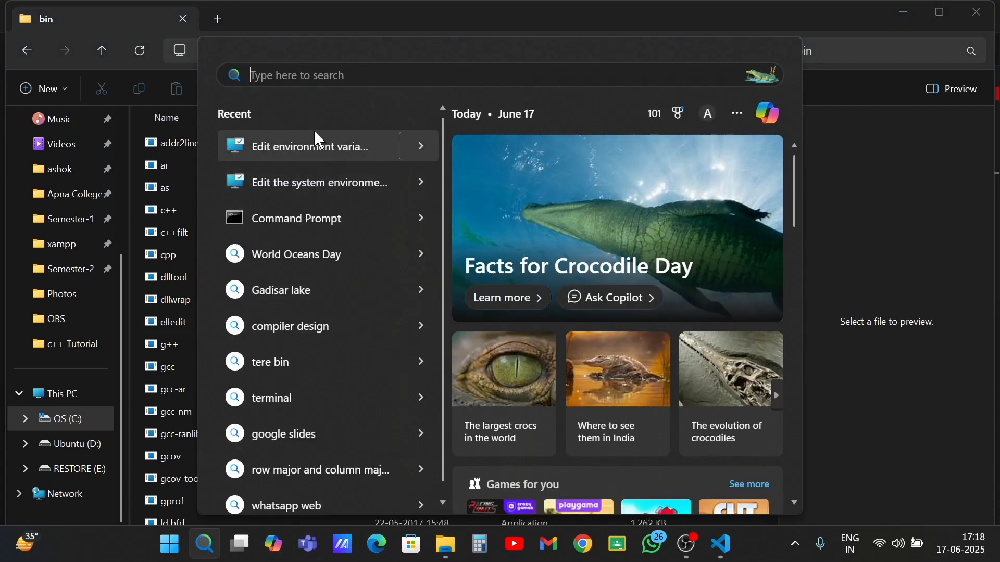
pyautogui.click(307, 140)
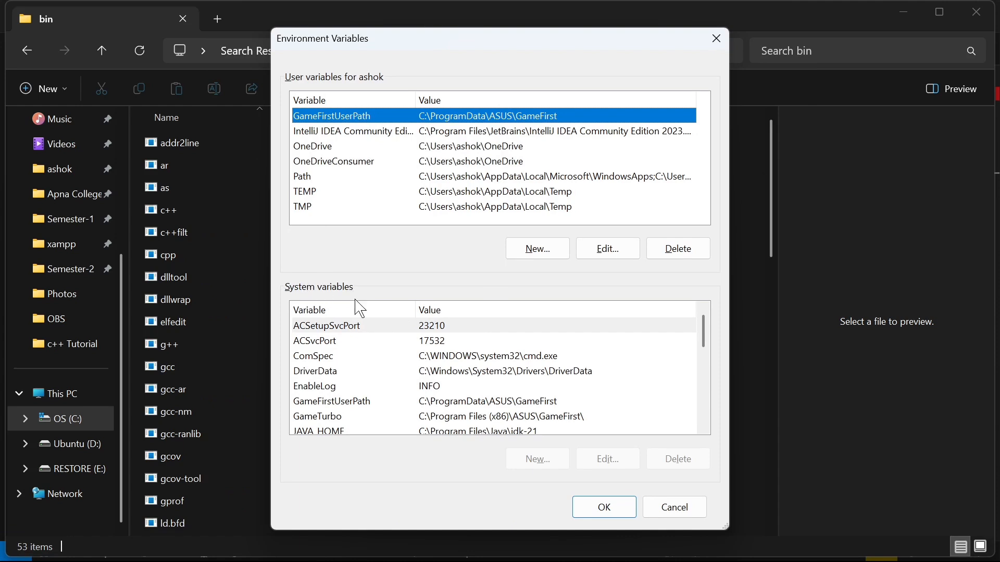
# Add C:\MinGW\bin as a new entry in the system Path variable, accept all dialogs and close File Explorer
pyautogui.scroll(-2, 367, 395)
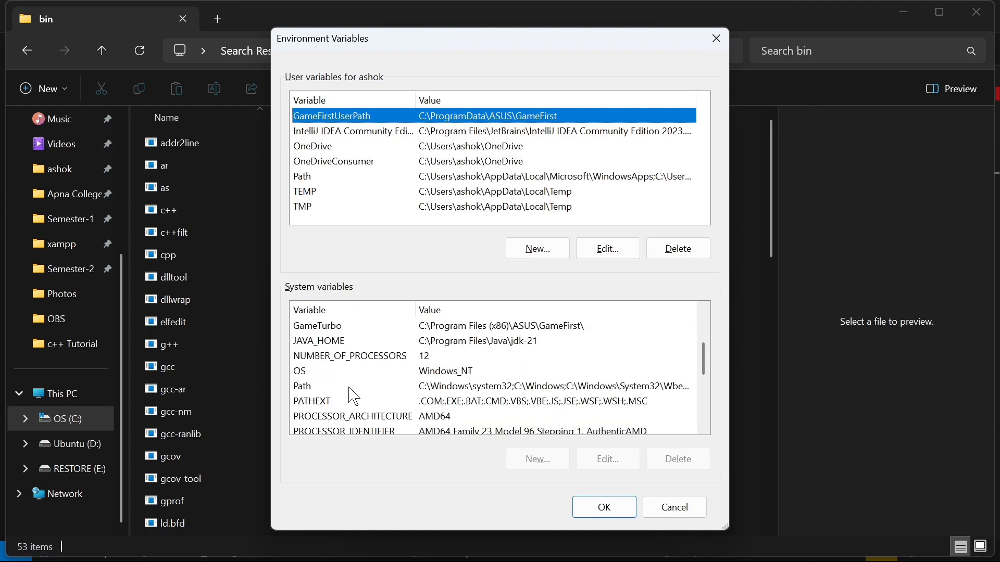
pyautogui.click(330, 390)
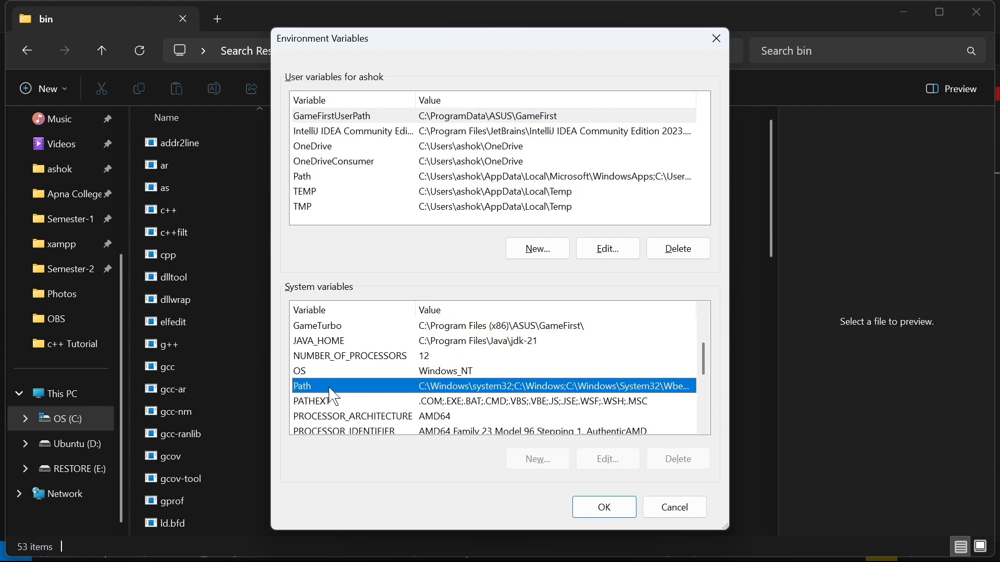
pyautogui.doubleClick(333, 388)
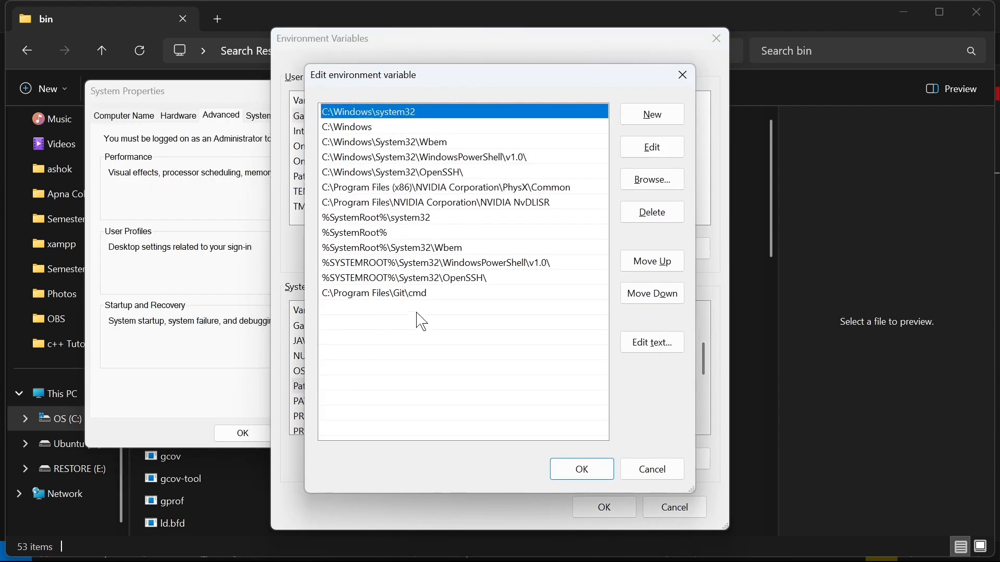
pyautogui.click(652, 124)
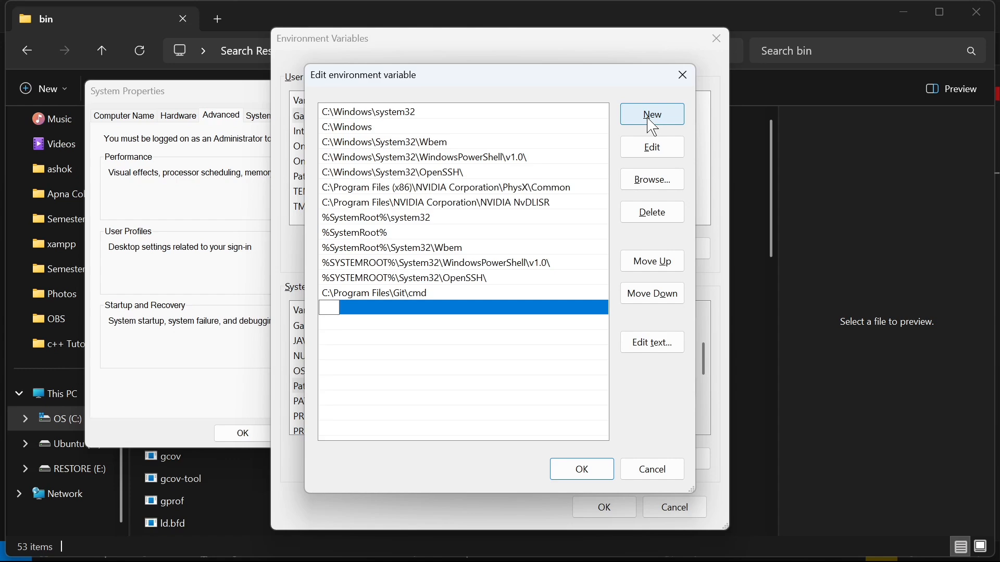
pyautogui.hotkey('ctrl', 'v')
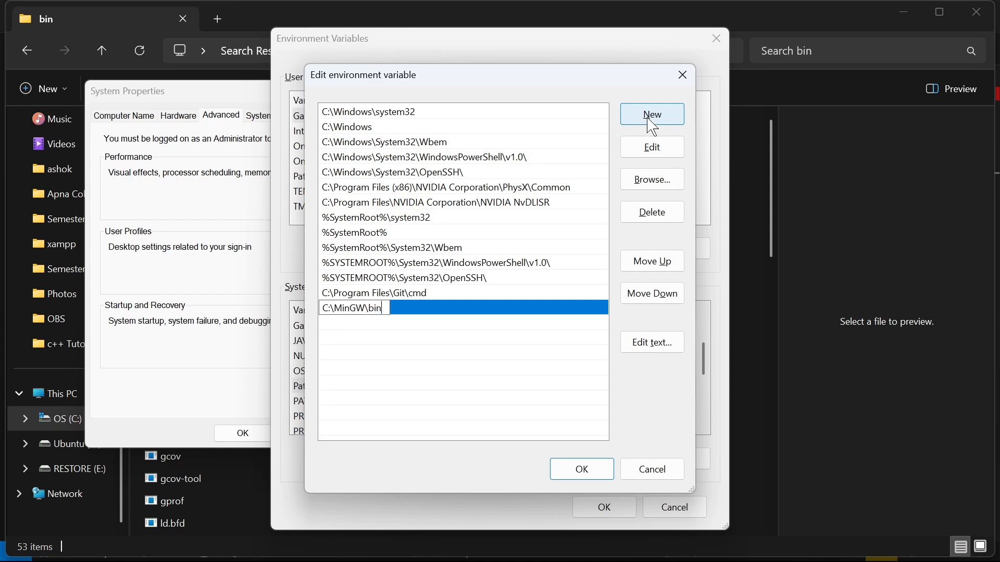
pyautogui.click(581, 470)
pyautogui.click(604, 507)
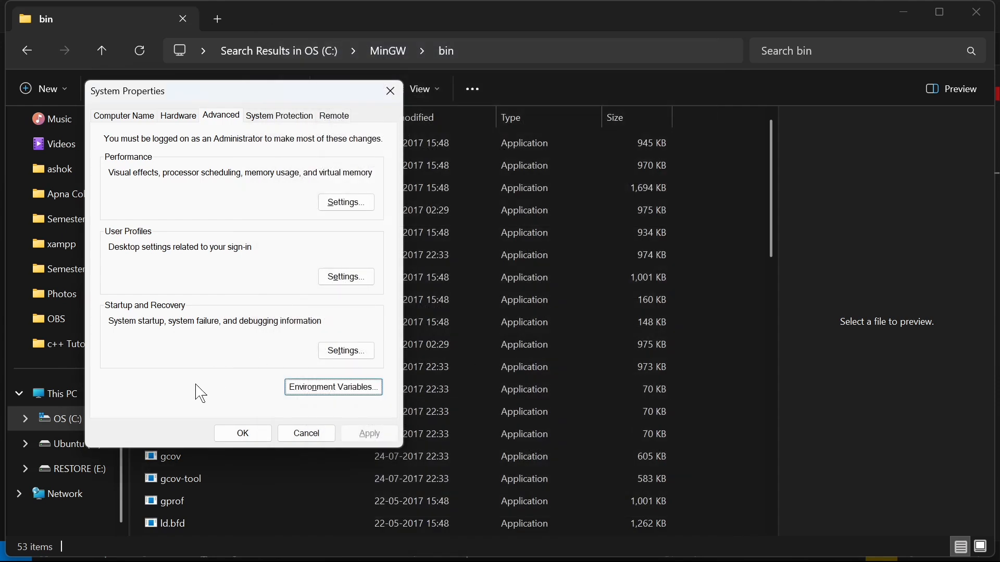
pyautogui.click(242, 433)
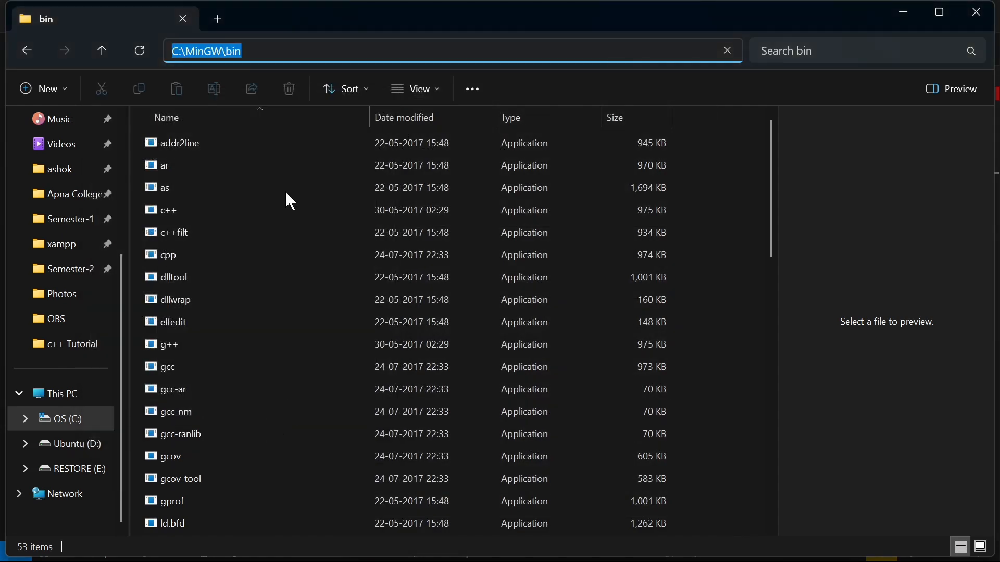
pyautogui.click(967, 11)
pyautogui.click(713, 40)
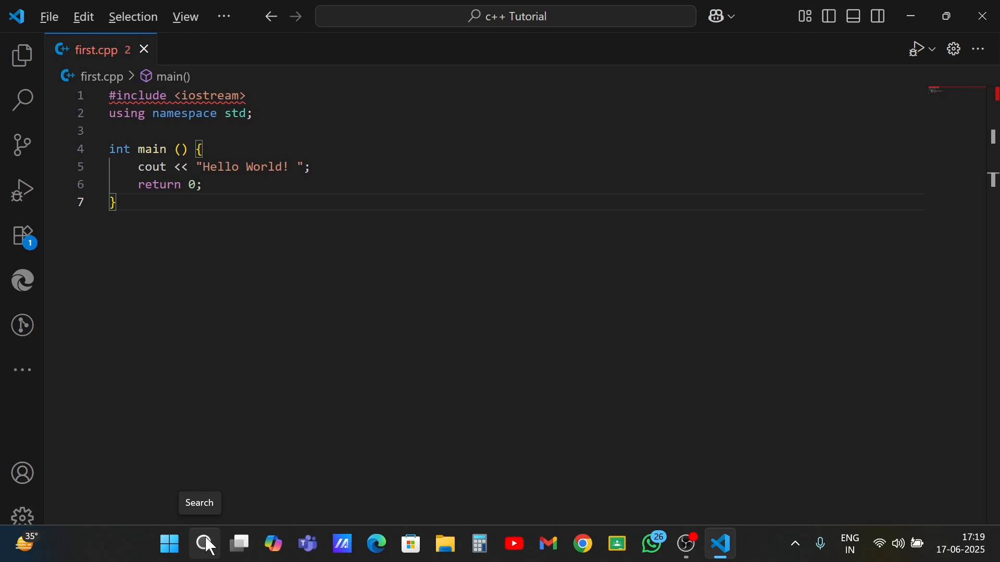
# Search Windows for "command prompt", open Command Prompt and maximize its window
pyautogui.click(208, 546)
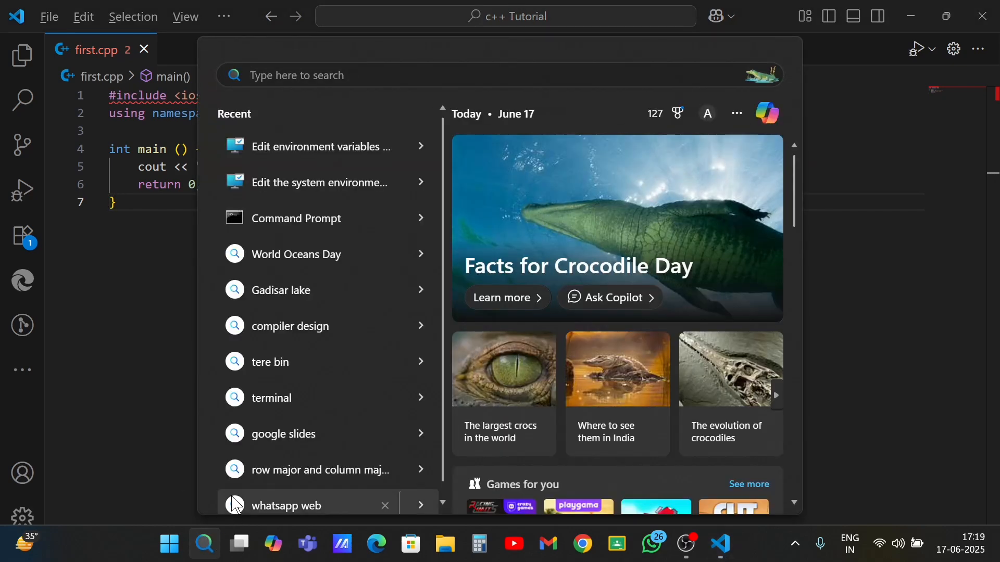
pyautogui.write('command')
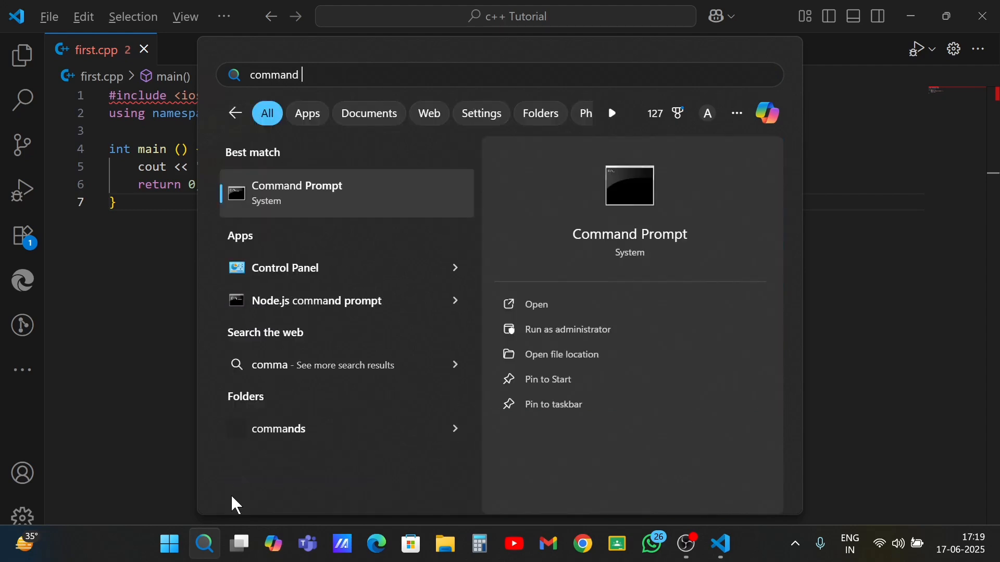
pyautogui.write(' prompt')
pyautogui.press('Return')
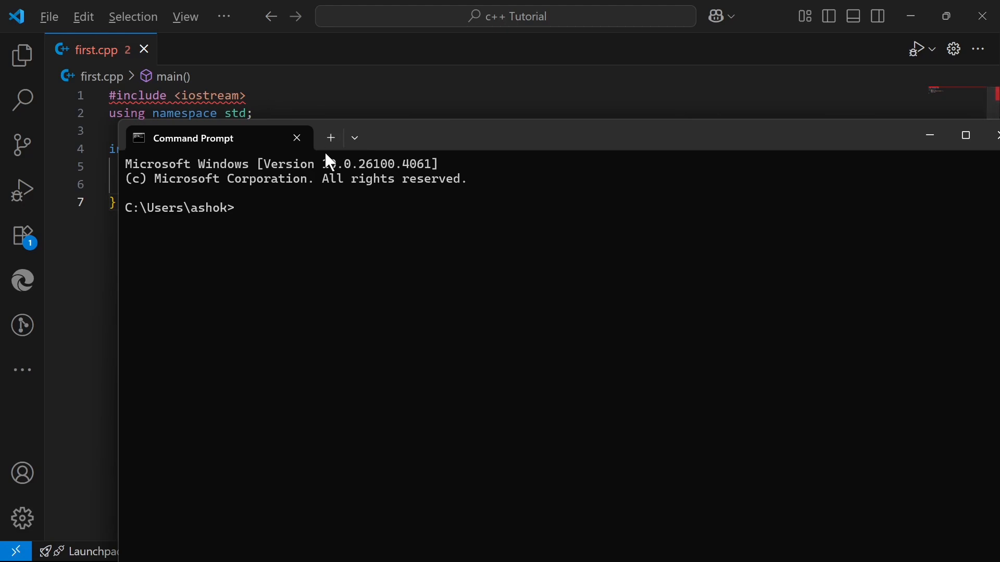
pyautogui.click(970, 138)
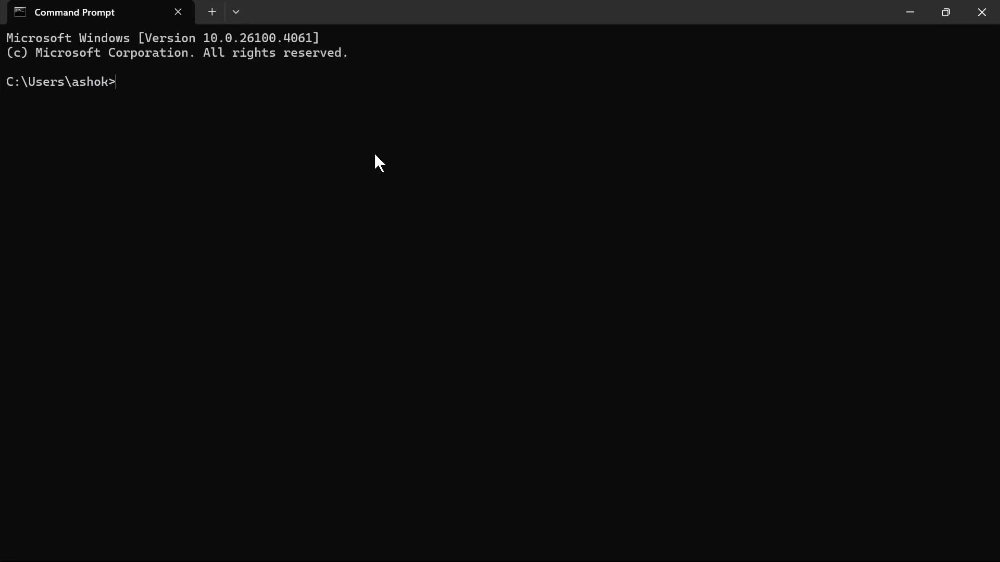
# Check the installed compiler version with g++ --version, highlight the output and minimize Command Prompt
pyautogui.write('g++ --version')
pyautogui.press('Return')
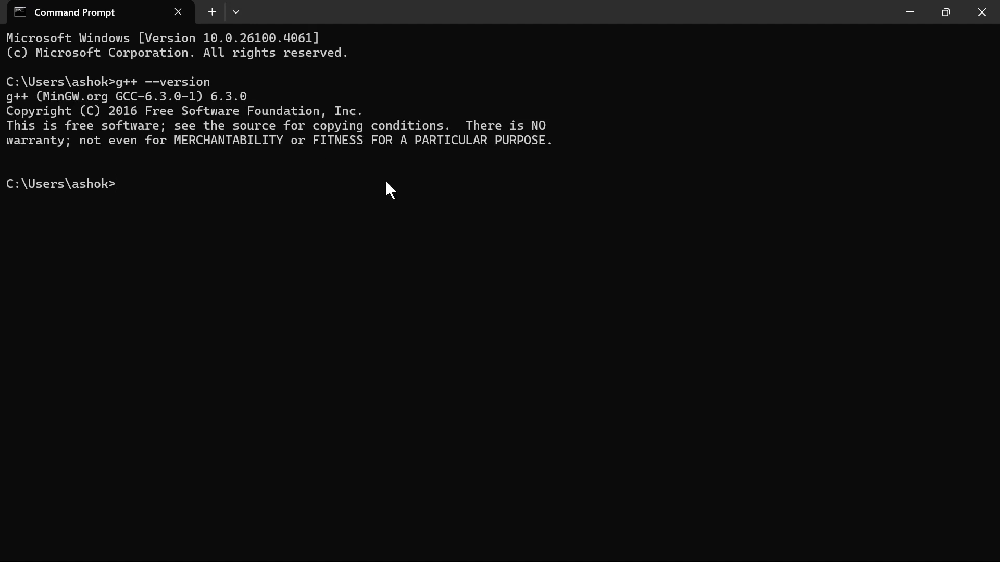
pyautogui.moveTo(587, 158); pyautogui.dragTo(9, 82)
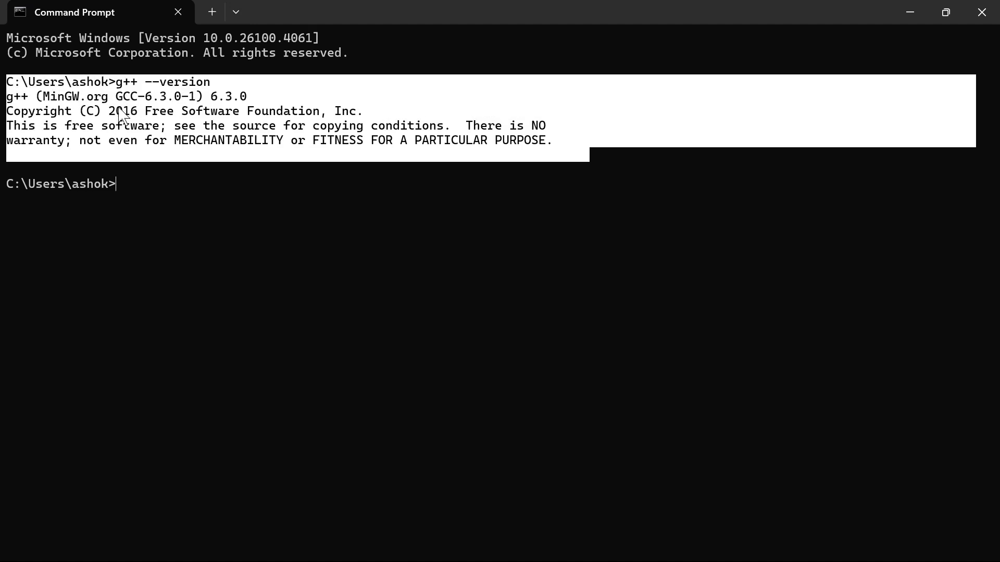
pyautogui.rightClick(341, 133)
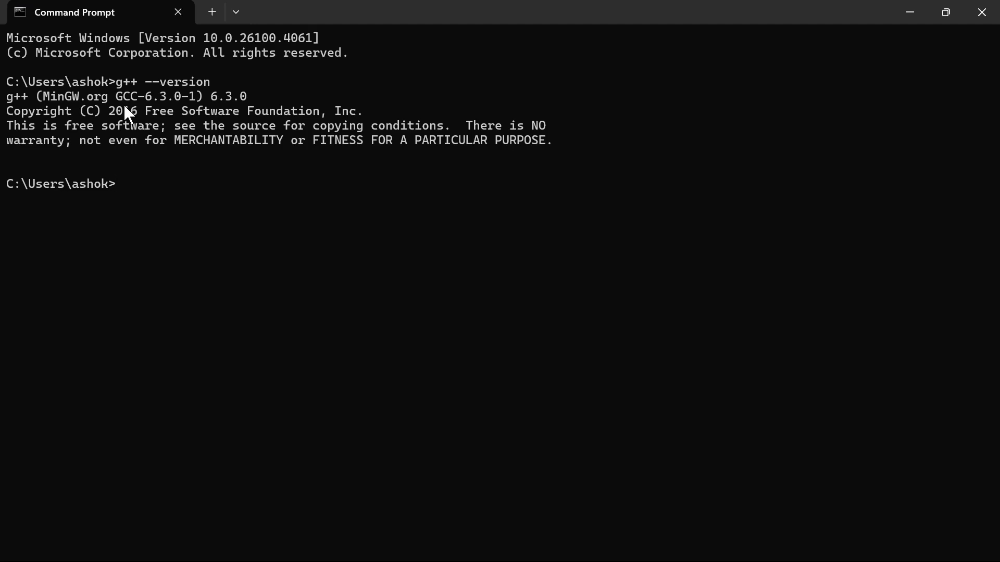
pyautogui.click(910, 12)
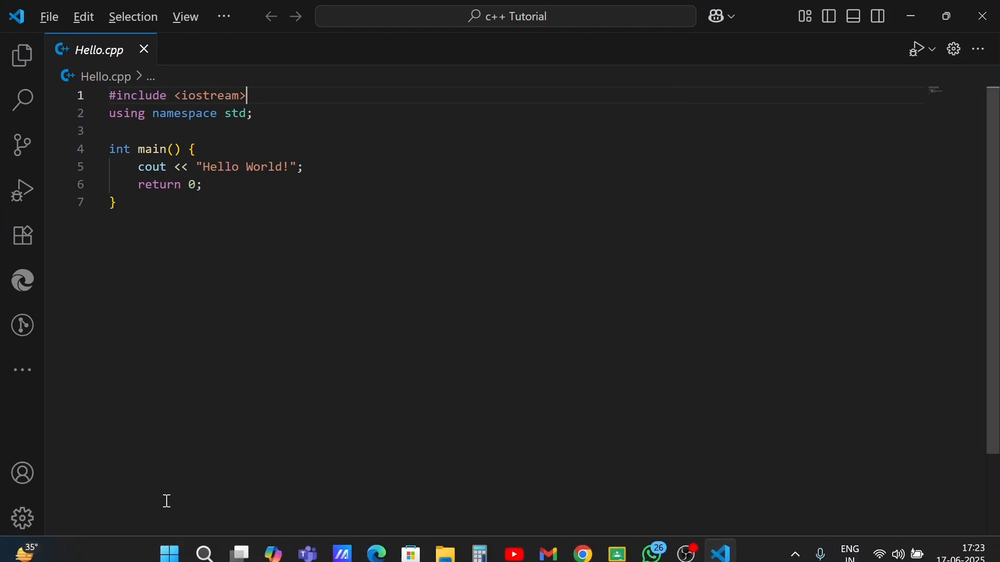
# Open the integrated terminal in Visual Studio Code and check the compiler with g++ --version
pyautogui.click(163, 552)
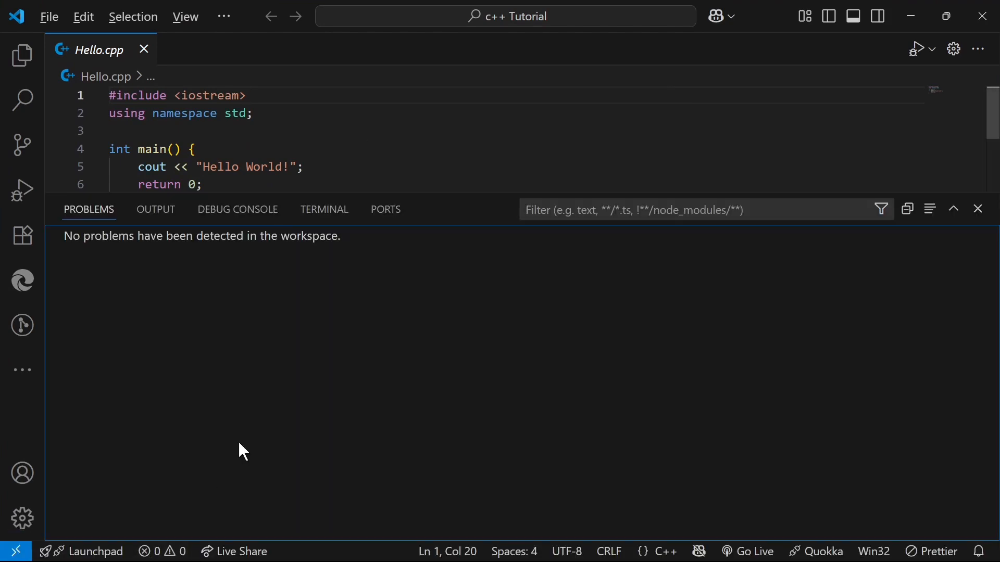
pyautogui.click(313, 211)
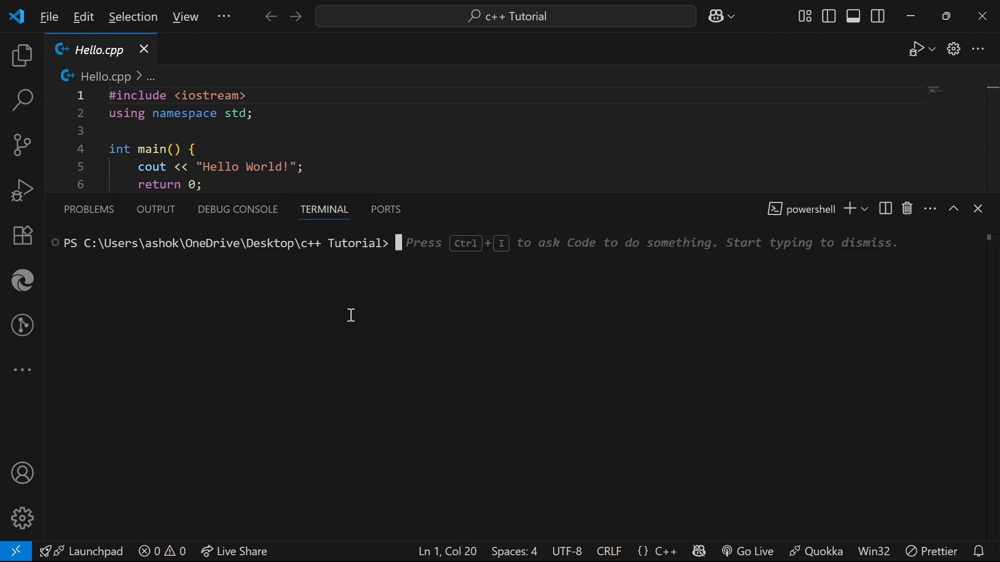
pyautogui.write('g')
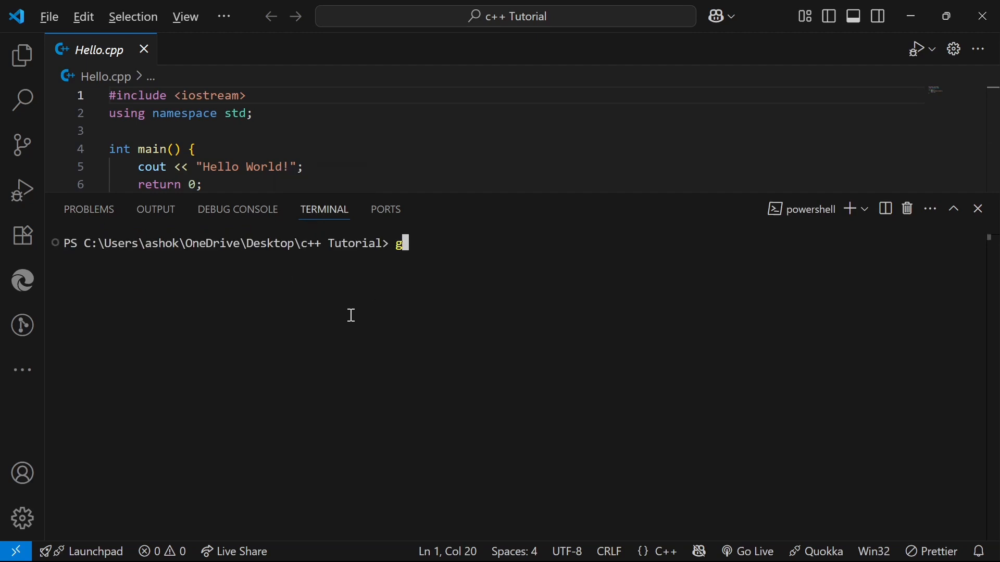
pyautogui.write('++ --version')
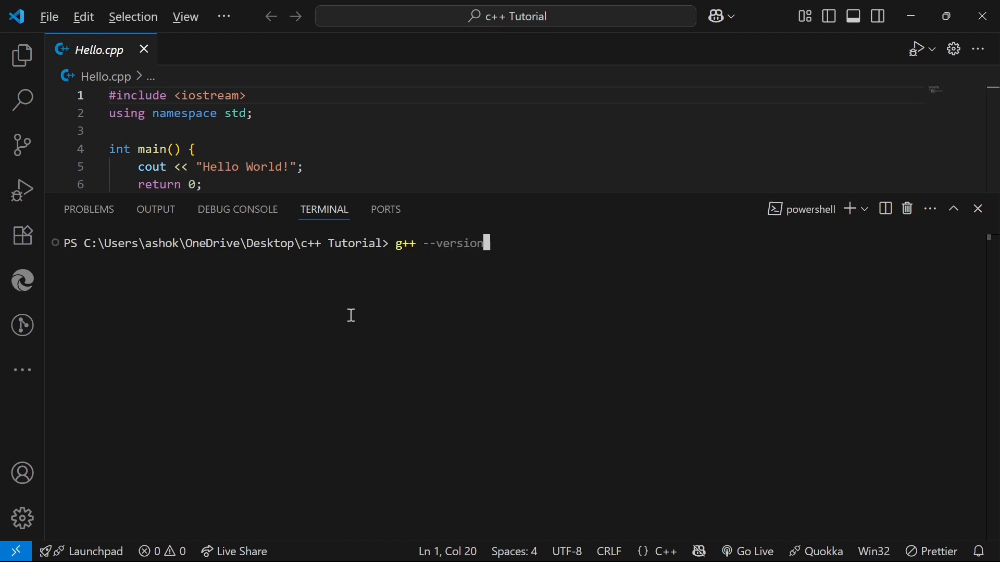
pyautogui.press('Return')
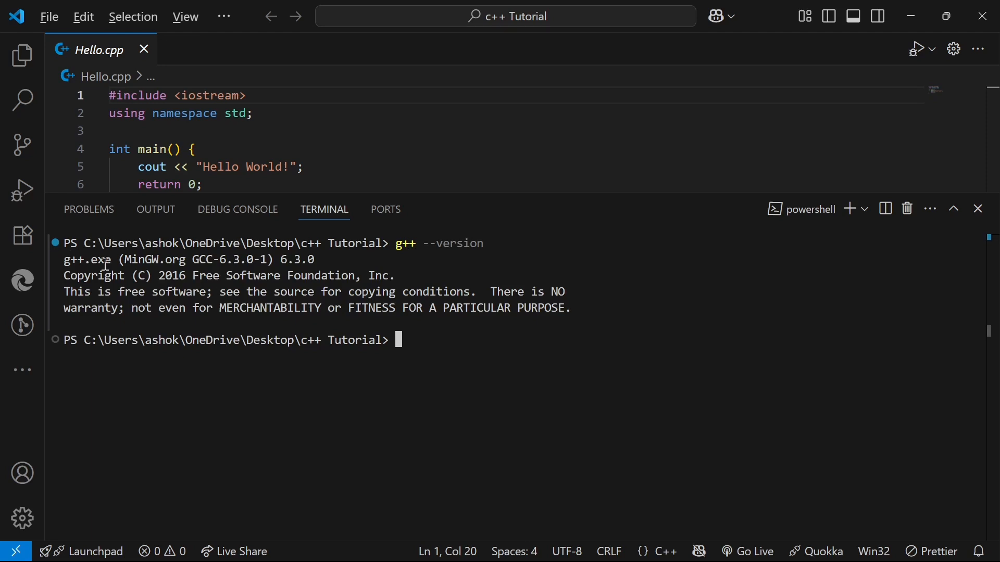
# Highlight the compiler version line in the terminal output and clear the terminal
pyautogui.moveTo(328, 260); pyautogui.dragTo(62, 259)
pyautogui.click(443, 357)
pyautogui.write('clear')
pyautogui.press('Return')
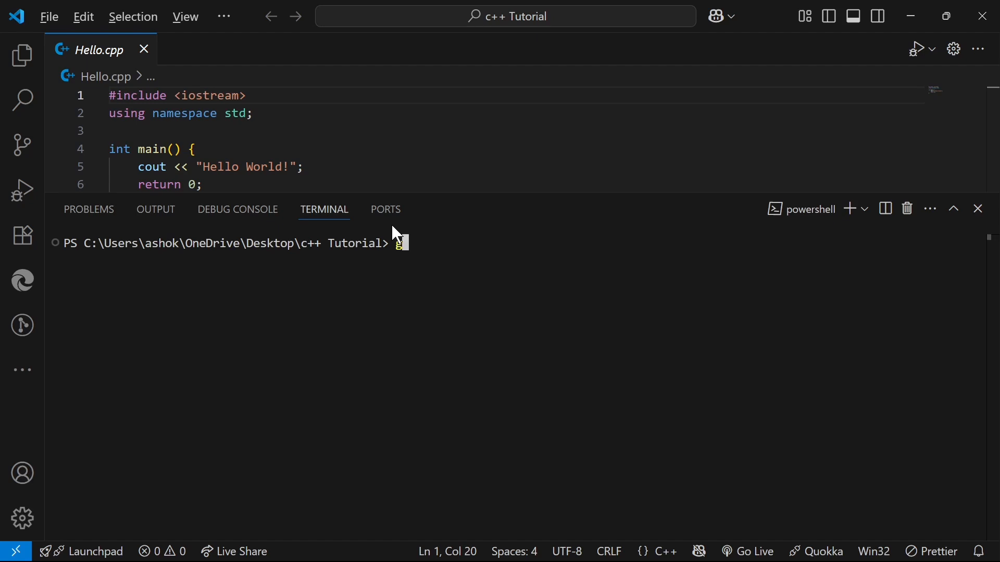
# Compile Hello.cpp in the terminal with the command g++ Hello.cpp
pyautogui.write('++')
pyautogui.write('Hello.cpp')
pyautogui.press('Return')
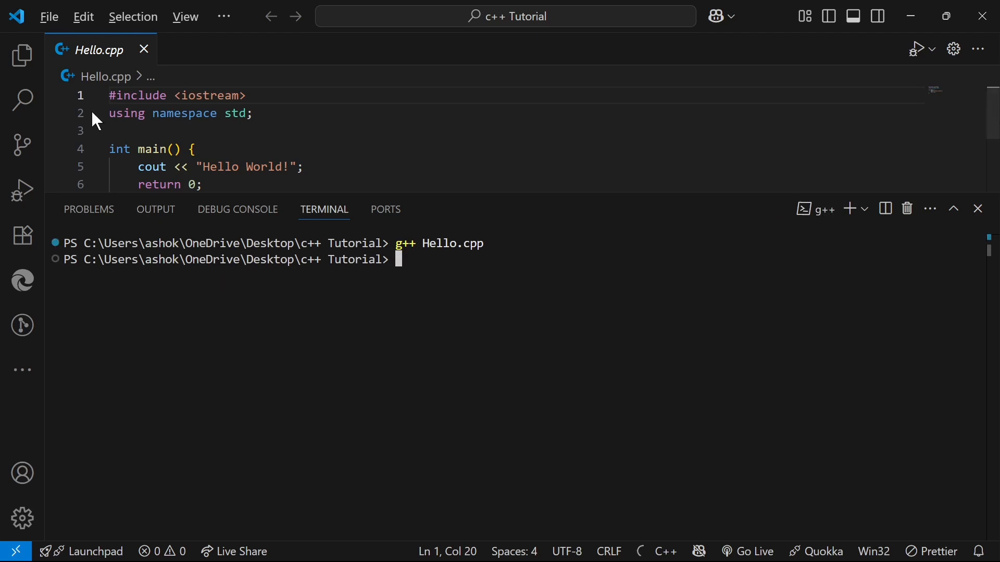
# Show the project files in the Explorer and delete a.exe by moving it to the Recycle Bin
pyautogui.click(22, 56)
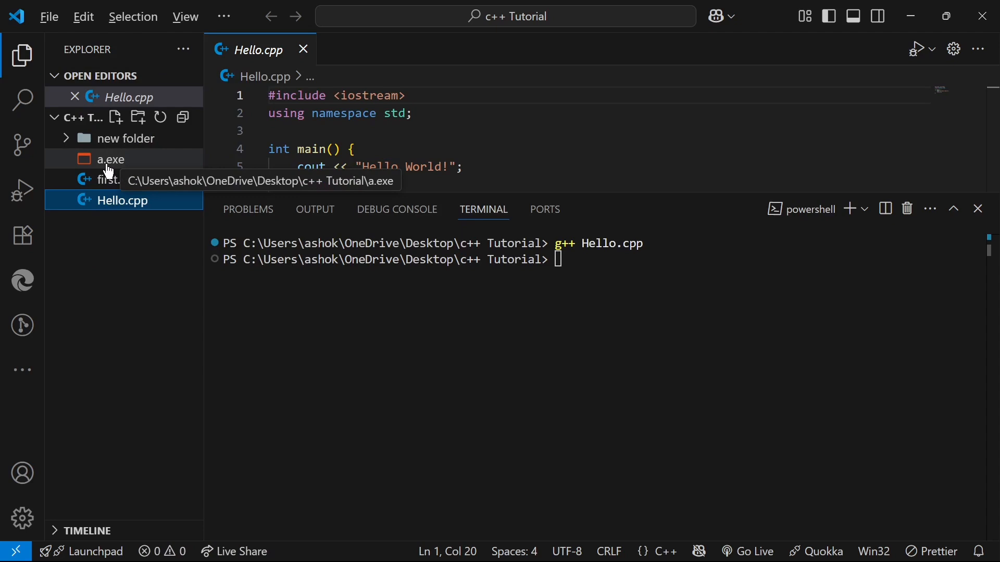
pyautogui.rightClick(104, 158)
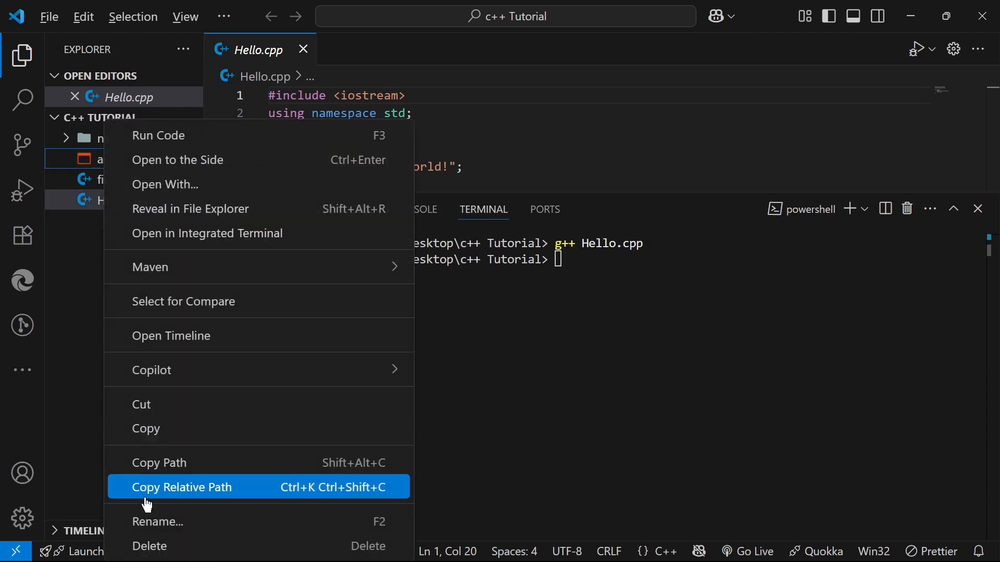
pyautogui.click(144, 547)
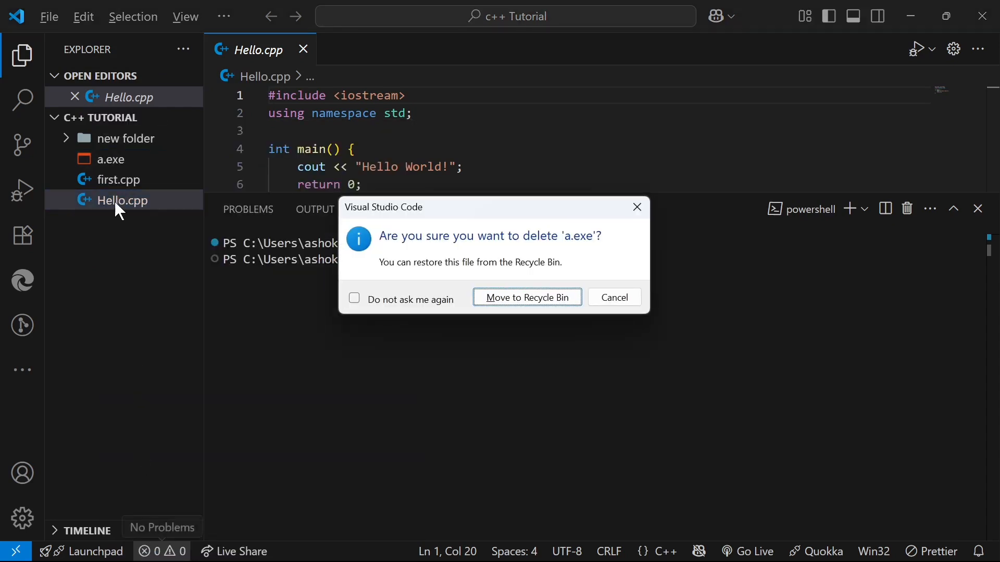
pyautogui.click(521, 301)
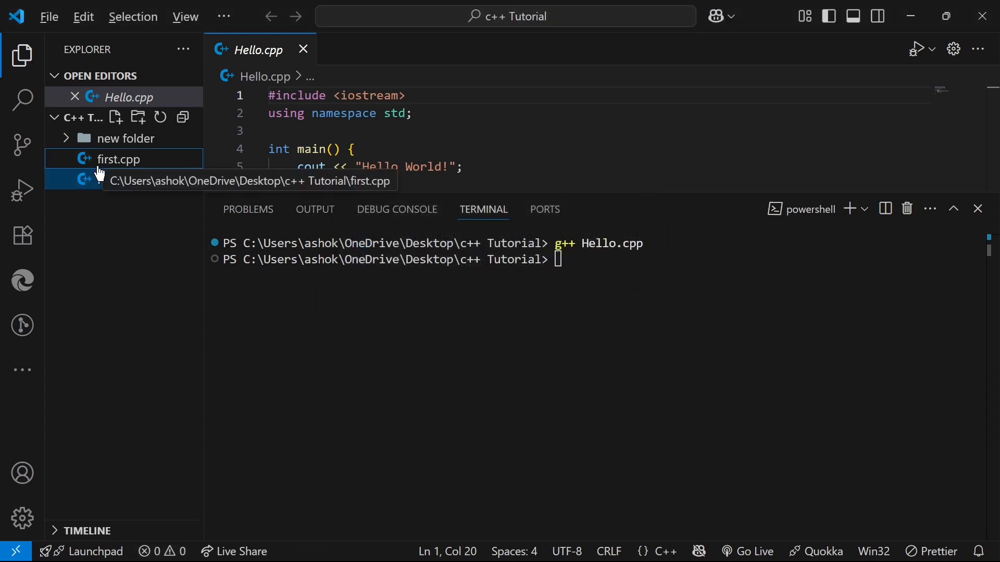
# Recompile Hello.cpp from the terminal with g++ Hello.cpp to regenerate the deleted executable
pyautogui.click(592, 276)
pyautogui.write('g++ He')
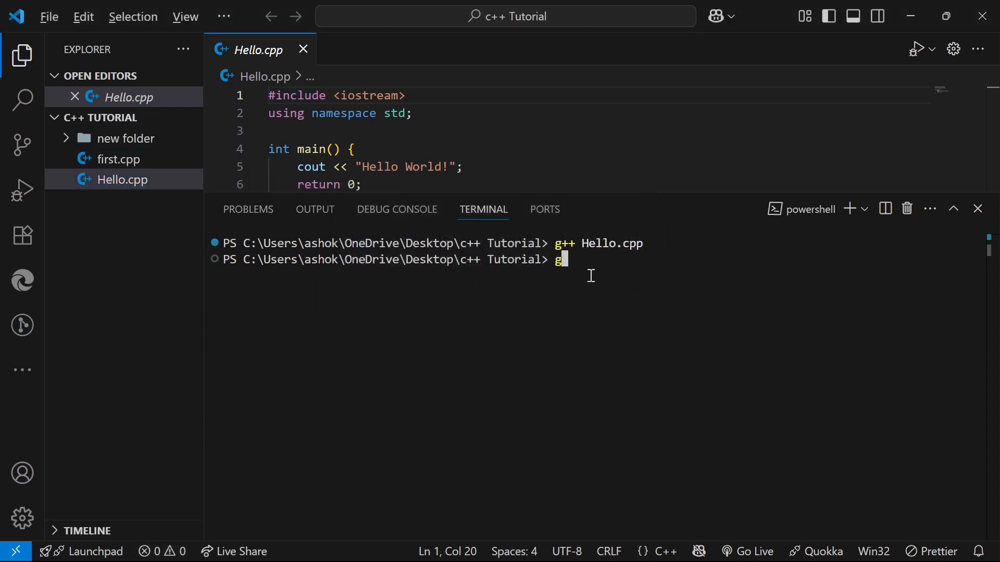
pyautogui.write('llo.cpp')
pyautogui.press('Return')
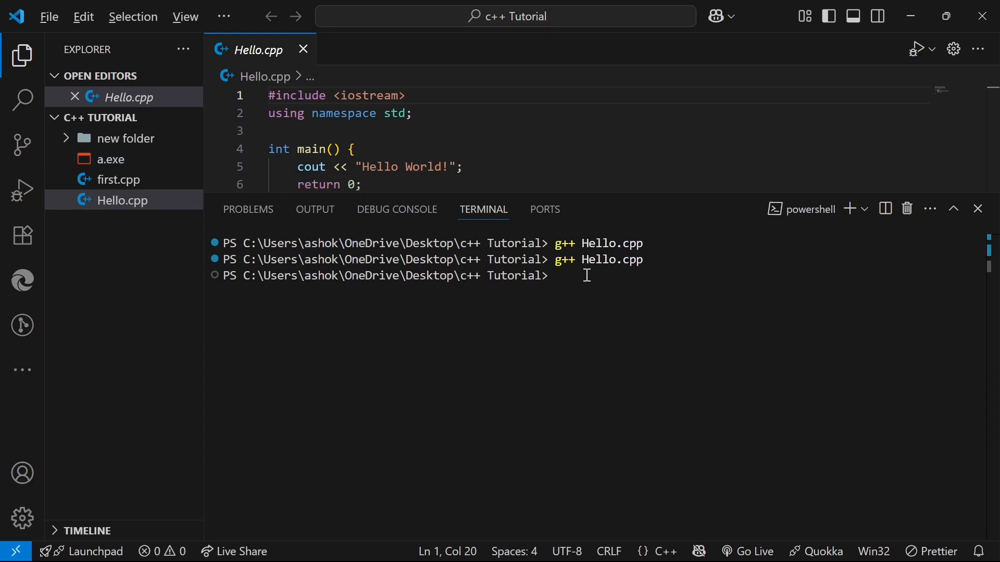
# Run the compiled program in the terminal with ./a.exe and highlight the text it prints
pyautogui.write('./a.exe')
pyautogui.press('Return')
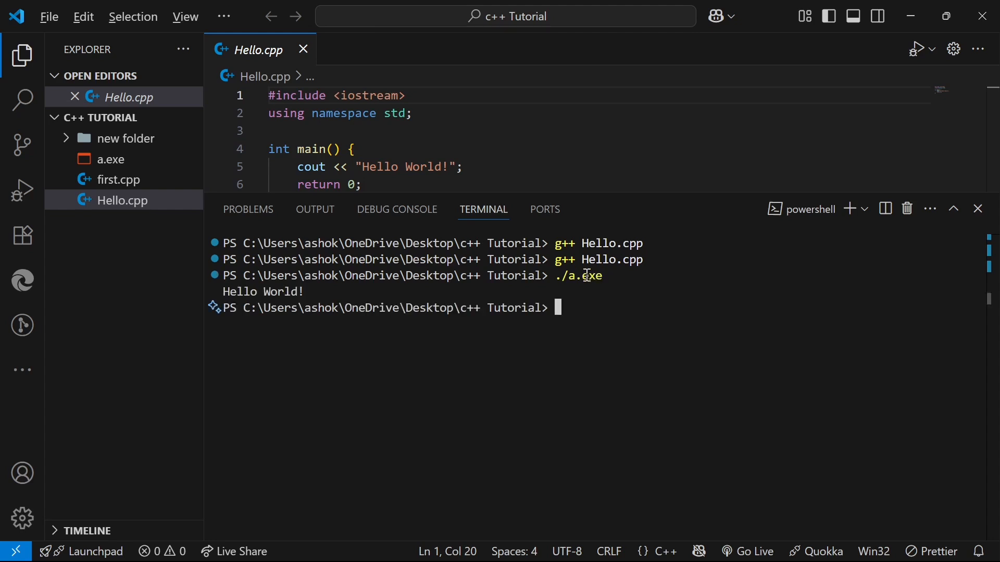
pyautogui.moveTo(301, 292); pyautogui.dragTo(223, 298)
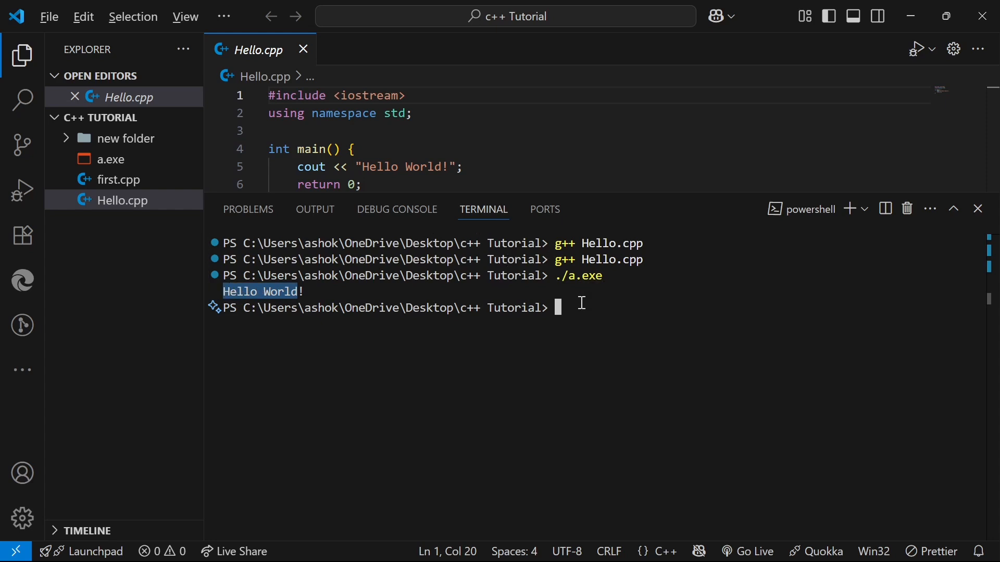
pyautogui.click(556, 136)
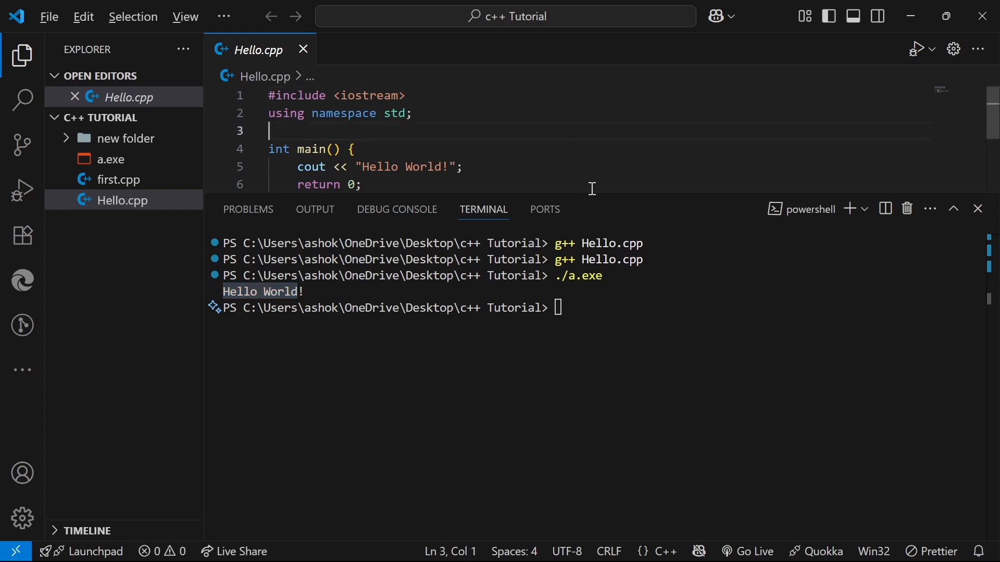
pyautogui.click(574, 312)
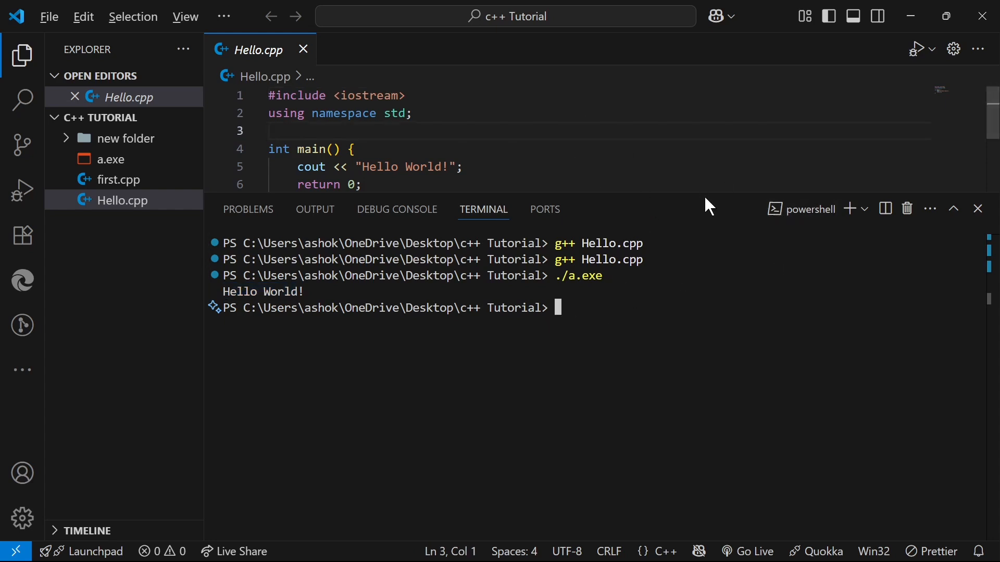
# Shrink the terminal panel to give the Hello.cpp code more room, and hide the Explorer sidebar
pyautogui.moveTo(709, 194); pyautogui.dragTo(710, 364)
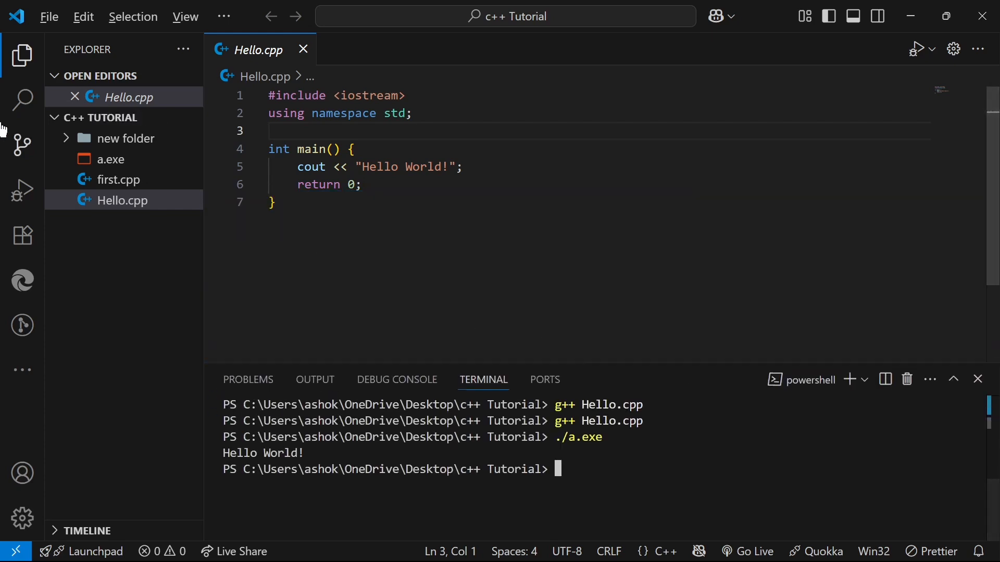
pyautogui.click(28, 54)
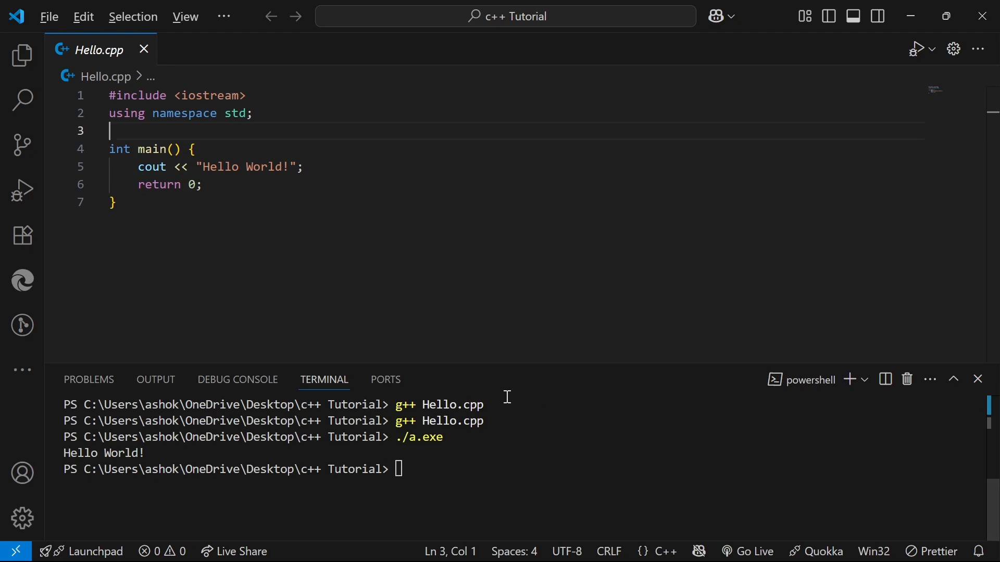
pyautogui.click(446, 488)
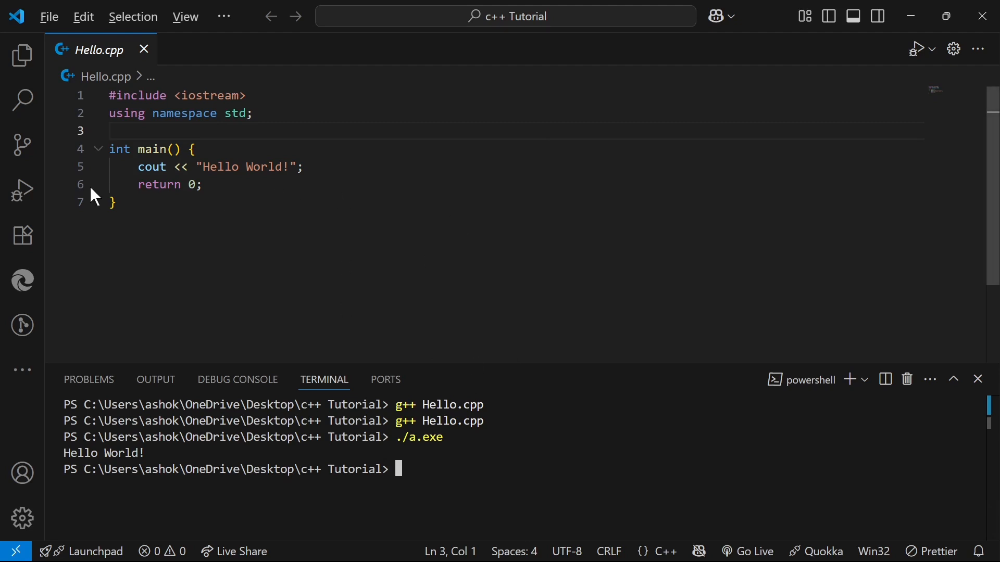
pyautogui.moveTo(123, 216); pyautogui.dragTo(98, 92)
pyautogui.click(274, 92)
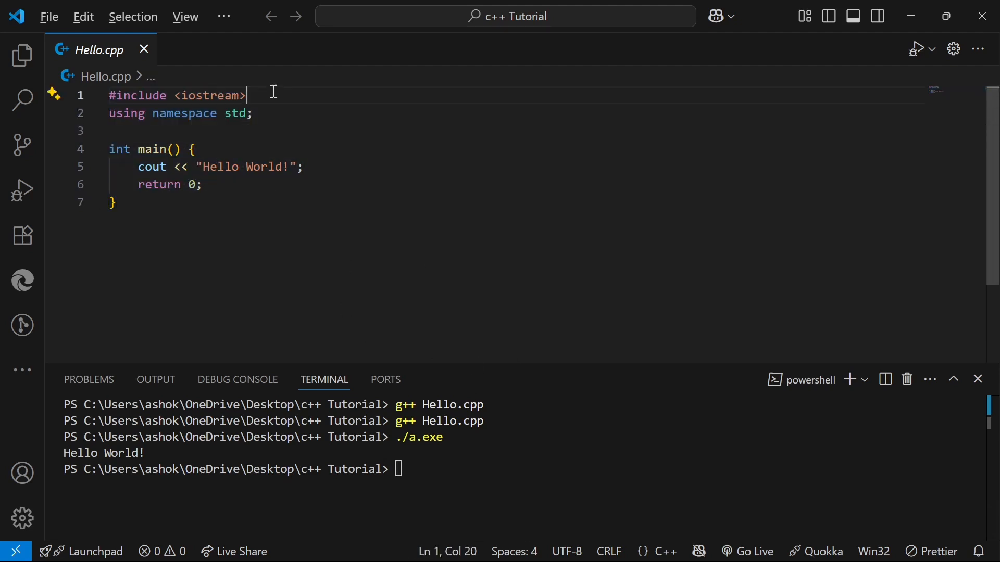
pyautogui.click(265, 114)
pyautogui.click(306, 168)
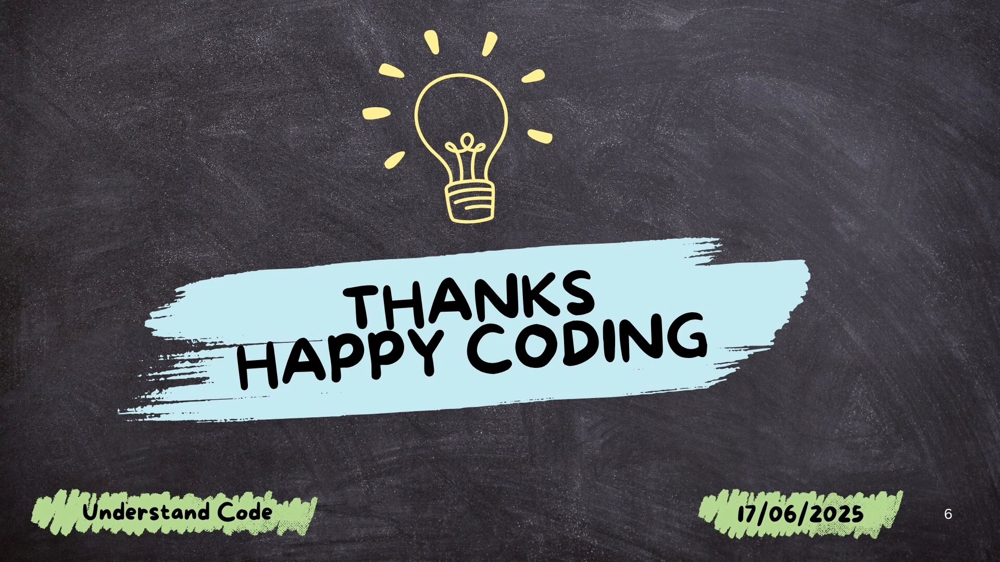